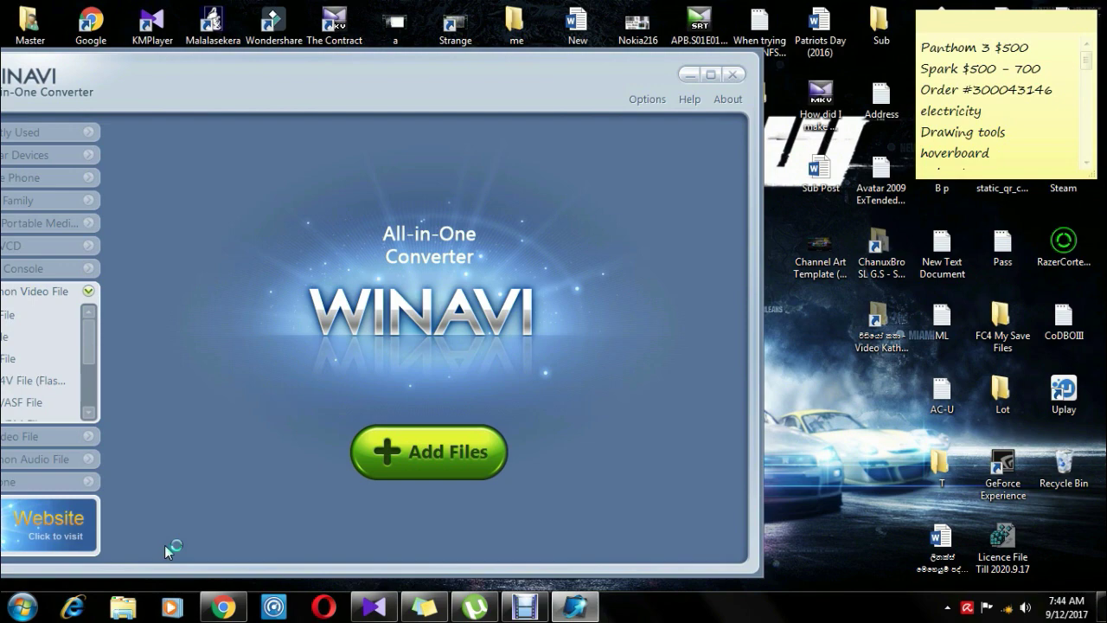
Move the converter window aside and place the APB SRT file and the Eject & Load CD-DVD video together on the desktop.
left_click_drag(598, 84, 321, 65)
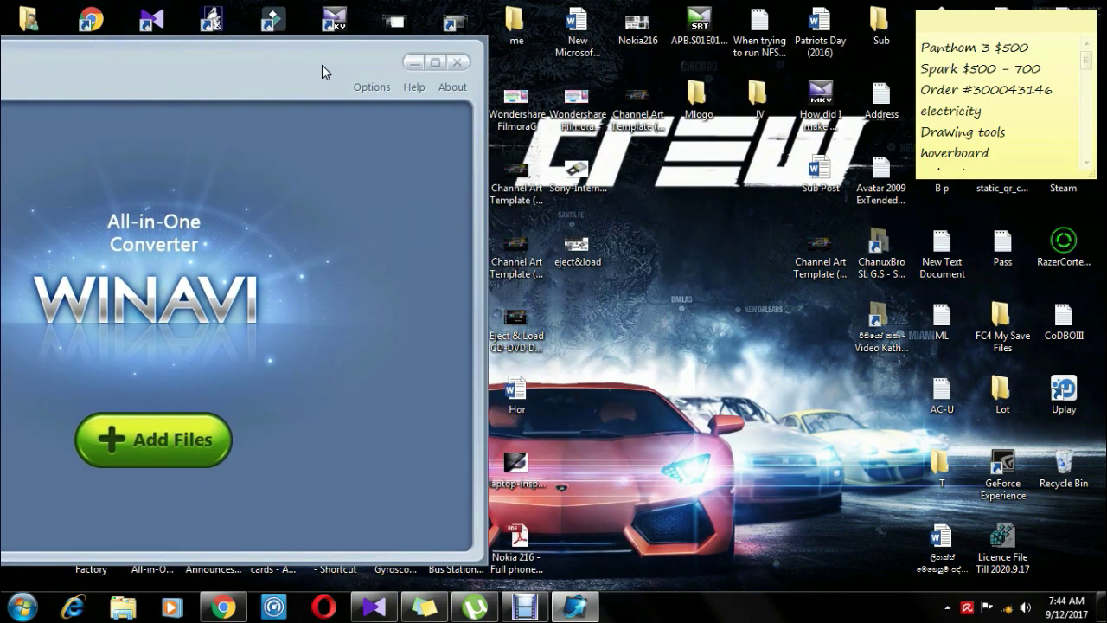
left_click(704, 35)
left_click_drag(704, 36, 704, 330)
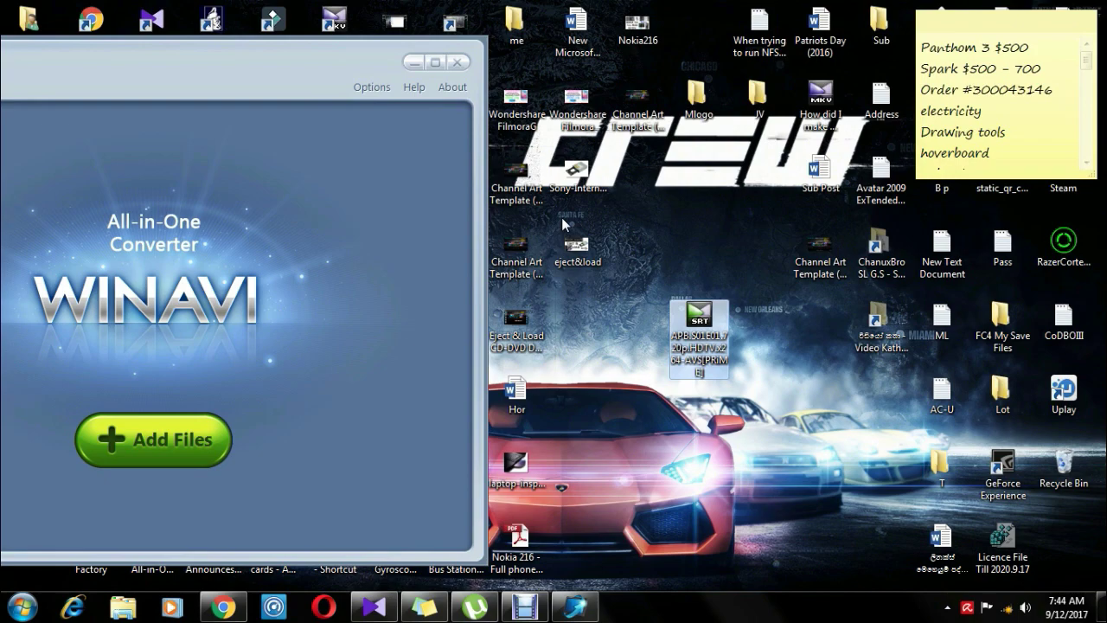
left_click_drag(516, 318, 706, 250)
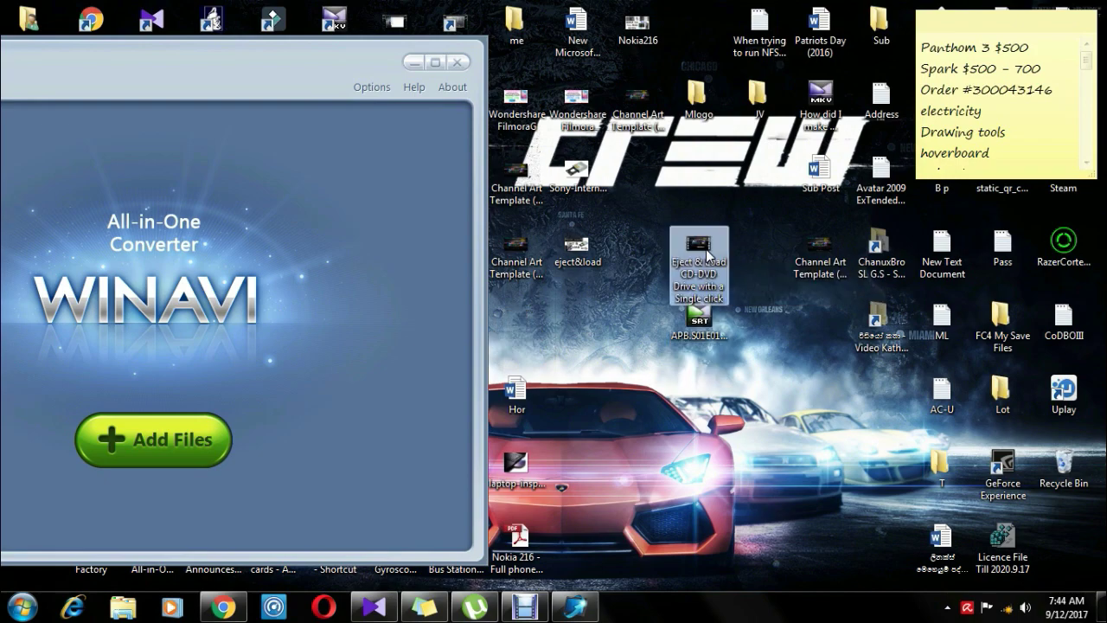
Copy the Eject & Load CD-DVD video and the APB SRT subtitle file together from the desktop.
right_click(707, 251)
key("Escape")
left_click_drag(683, 346, 699, 271)
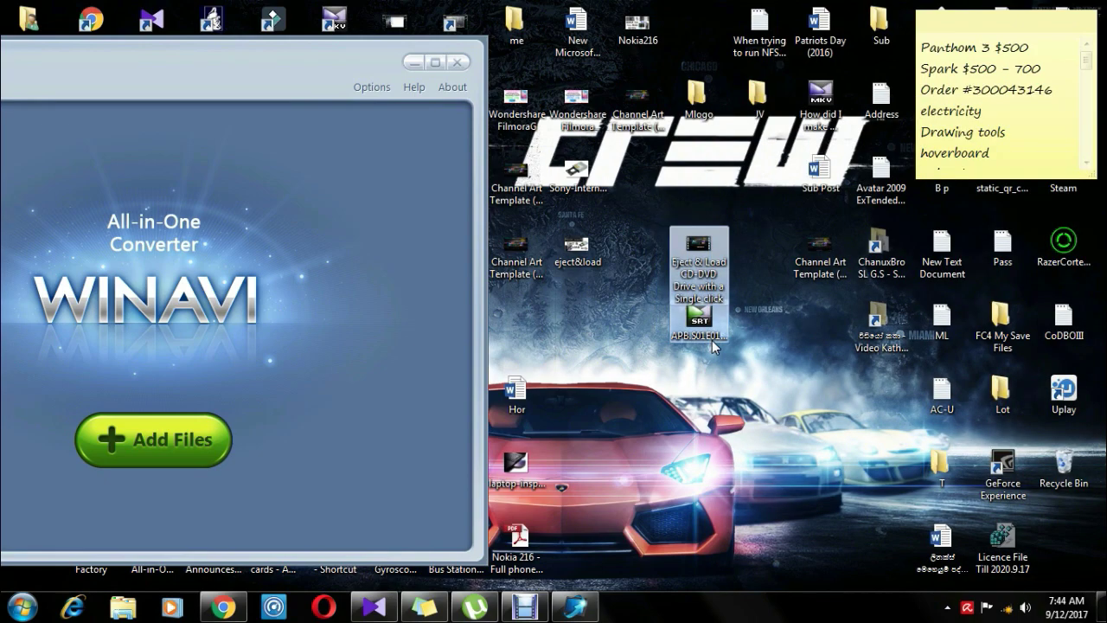
right_click(698, 270)
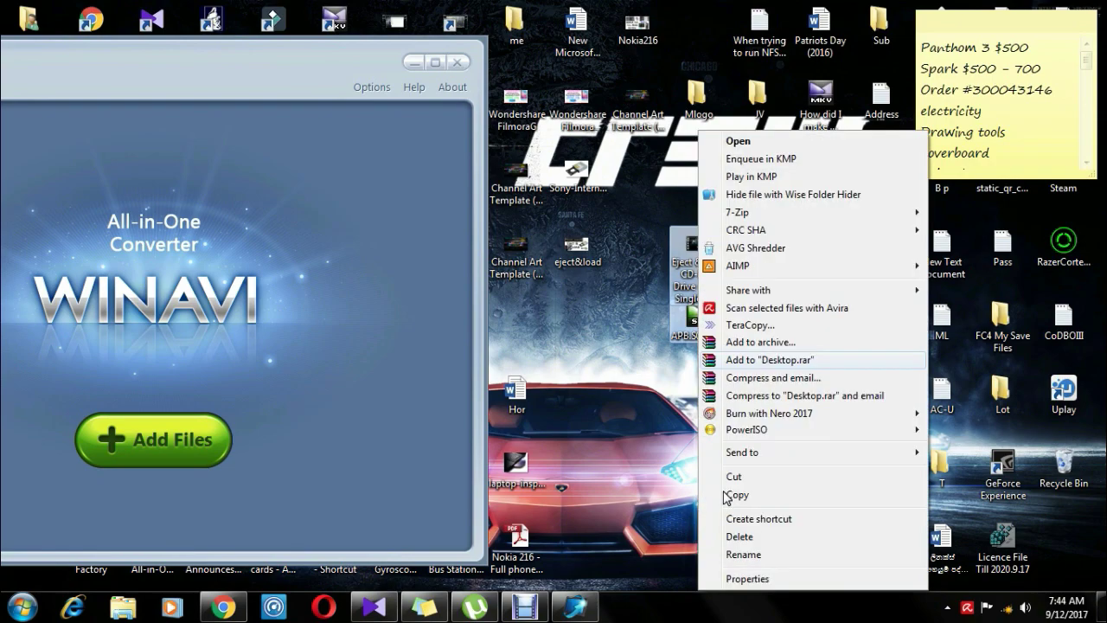
left_click(729, 496)
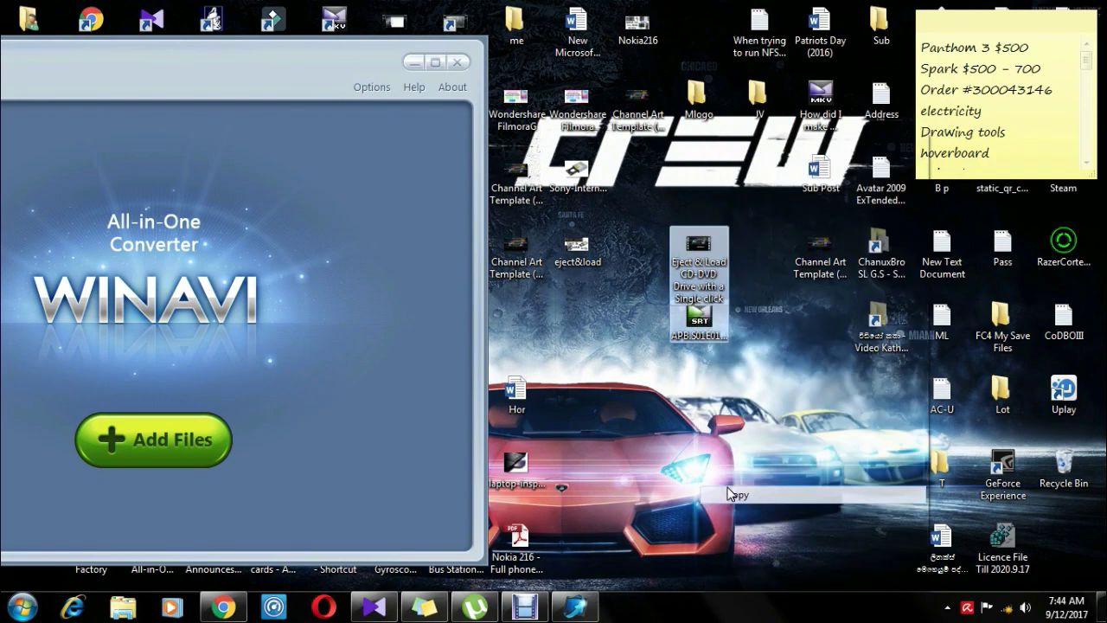
Create a new folder on the desktop and try to name it sub.
right_click(677, 202)
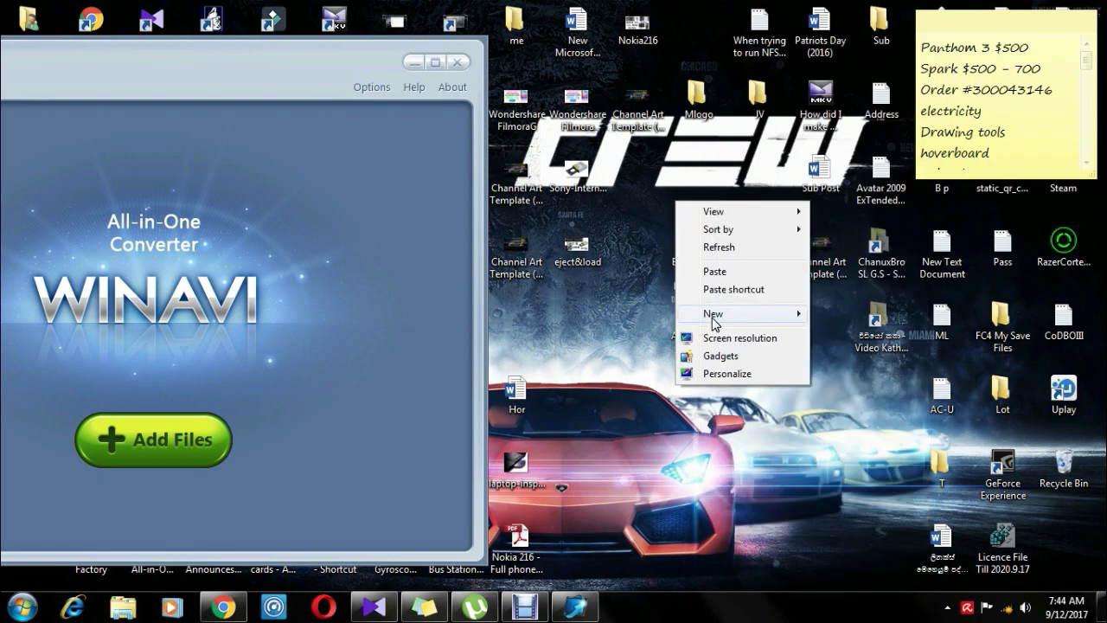
mouse_move(714, 320)
left_click(823, 313)
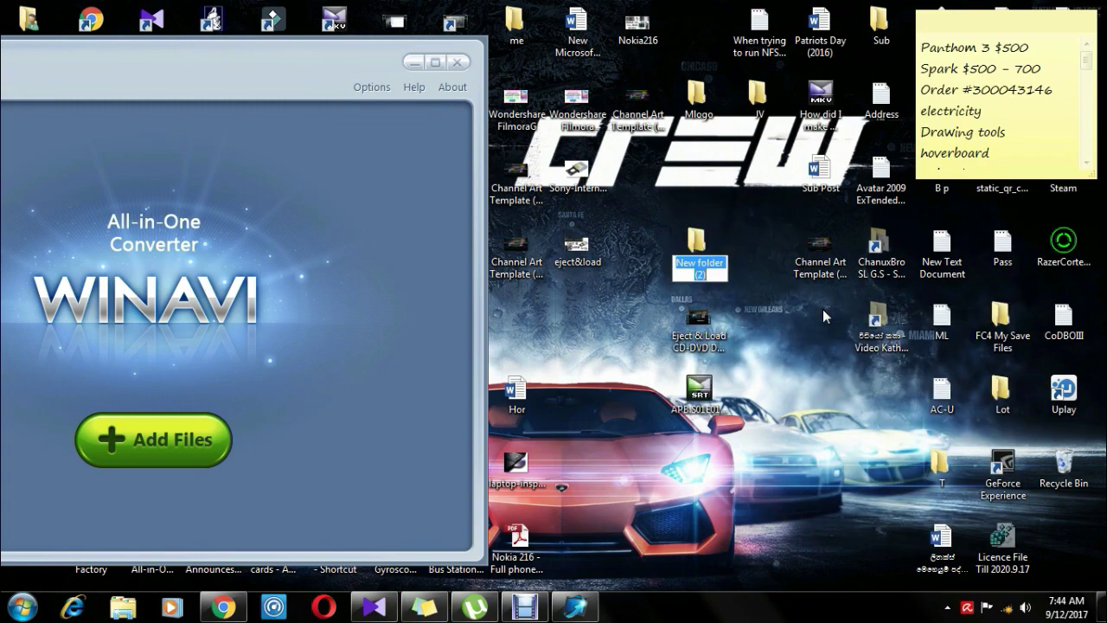
type("sub")
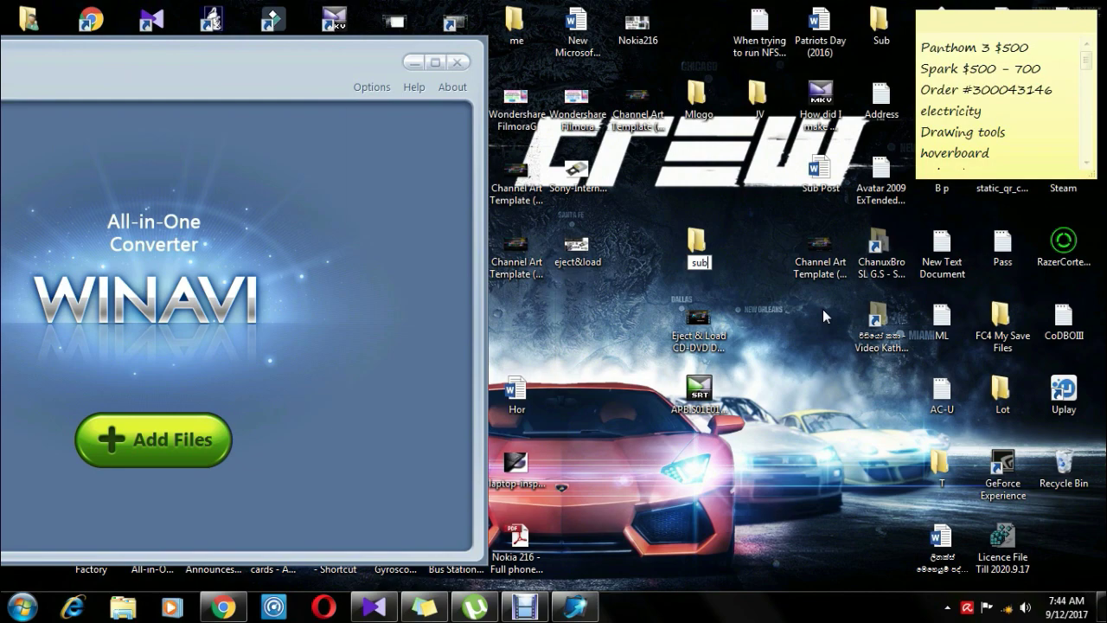
key("Return")
left_click(705, 466)
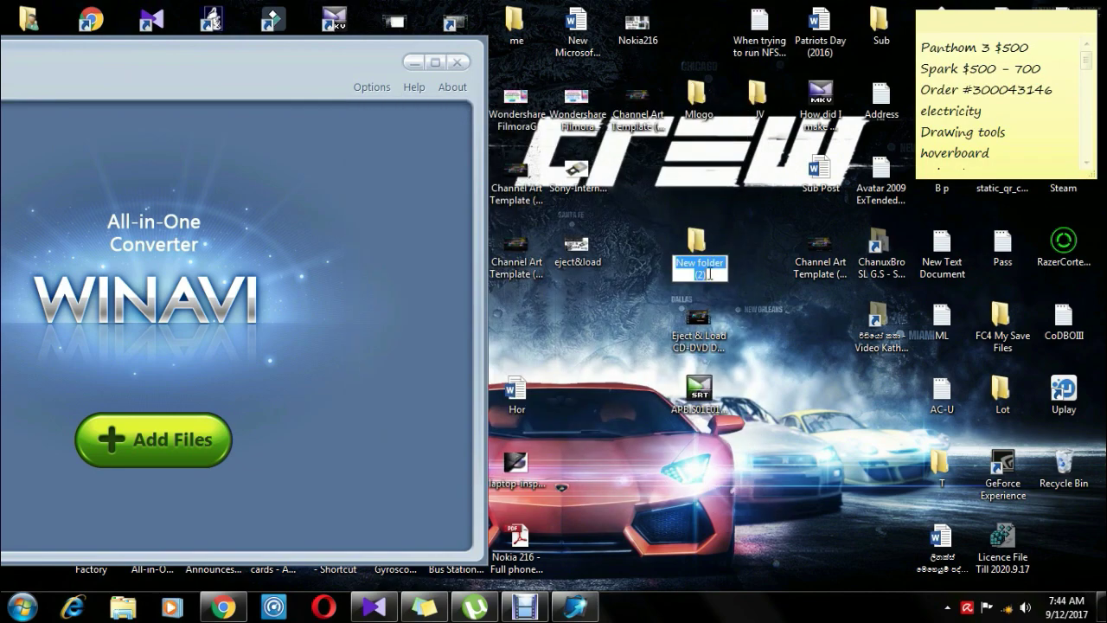
Name the new desktop folder N.
left_click(709, 272)
left_click(709, 272)
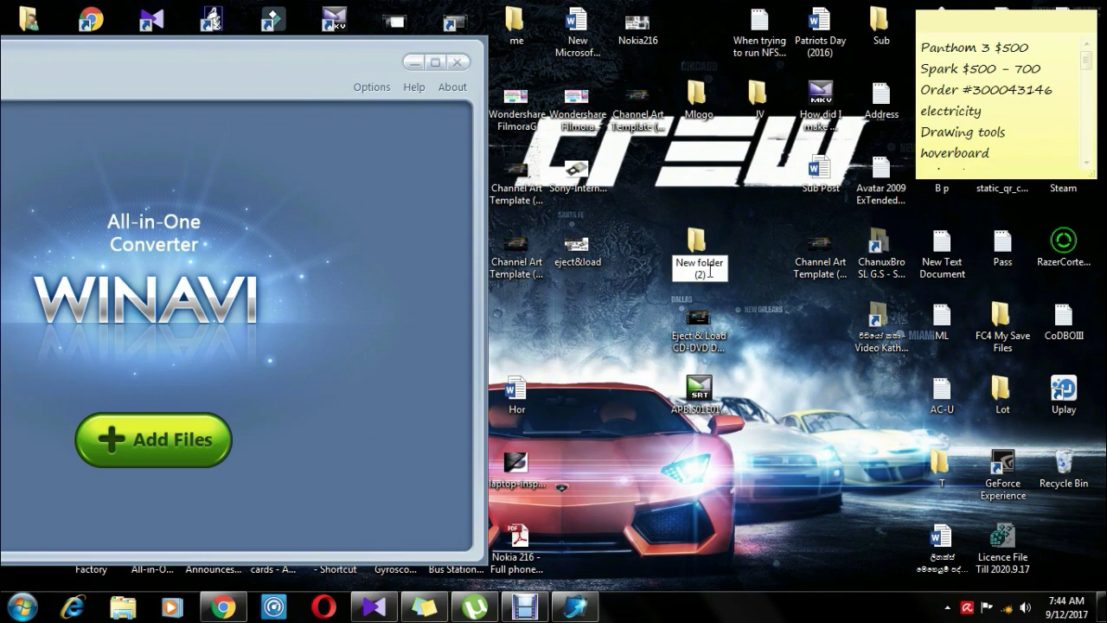
key("BackSpace")
key("ctrl+a")
type("N")
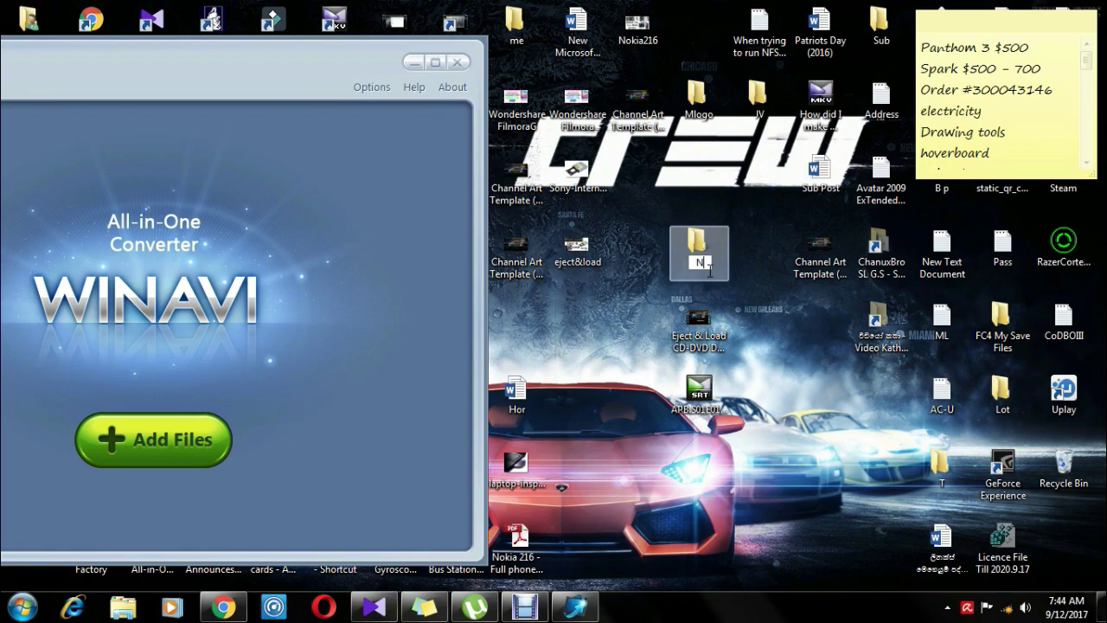
key("Return")
Open folder N and paste the copied video and subtitle files into it using the Explorer copy option.
key("Return")
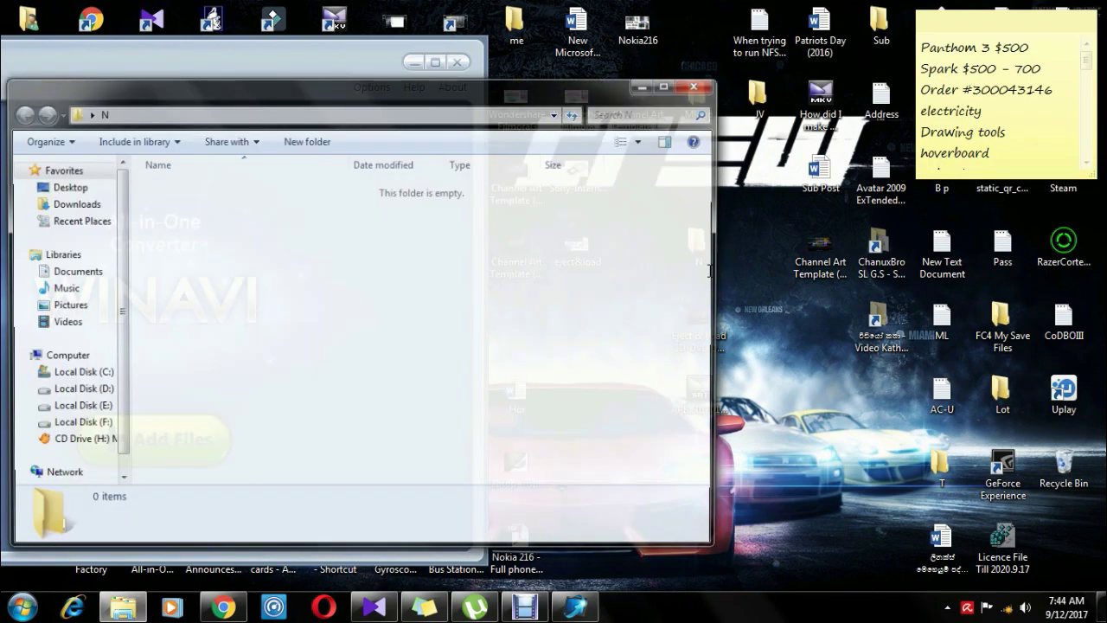
key("ctrl+v")
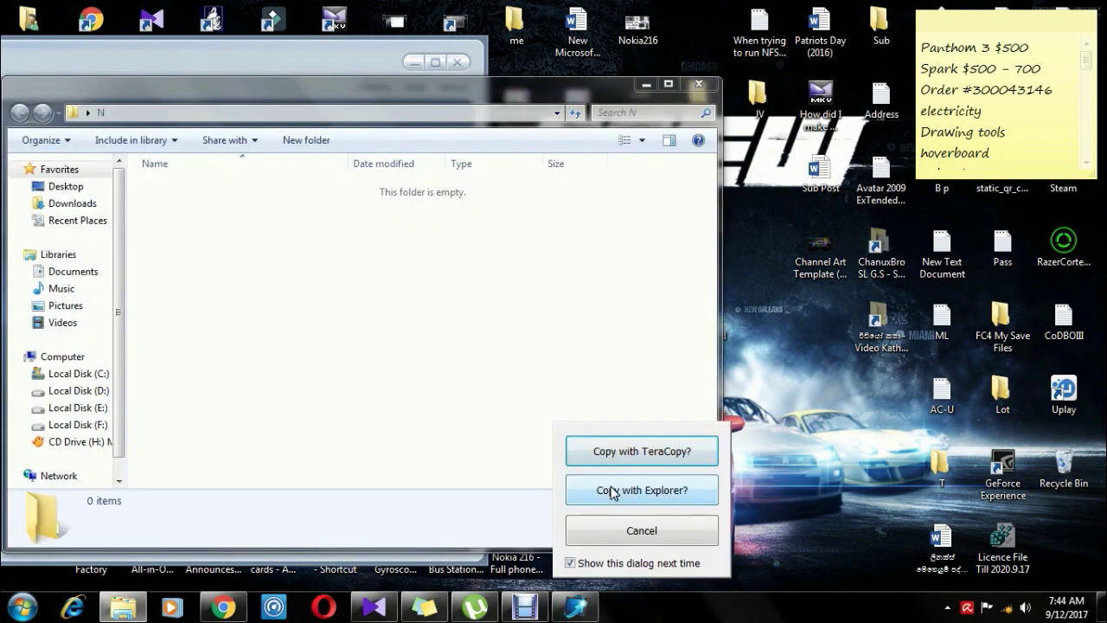
left_click(577, 490)
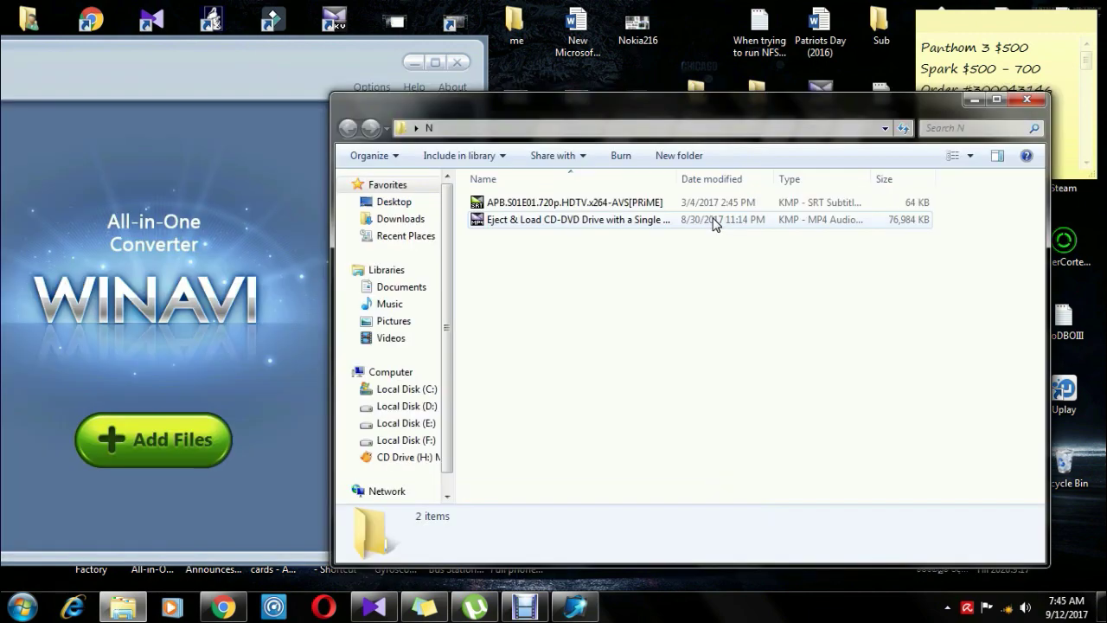
Reposition the converter window and copy the file name of the Eject & Load CD-DVD Drive video in folder N.
left_click_drag(175, 82, 316, 58)
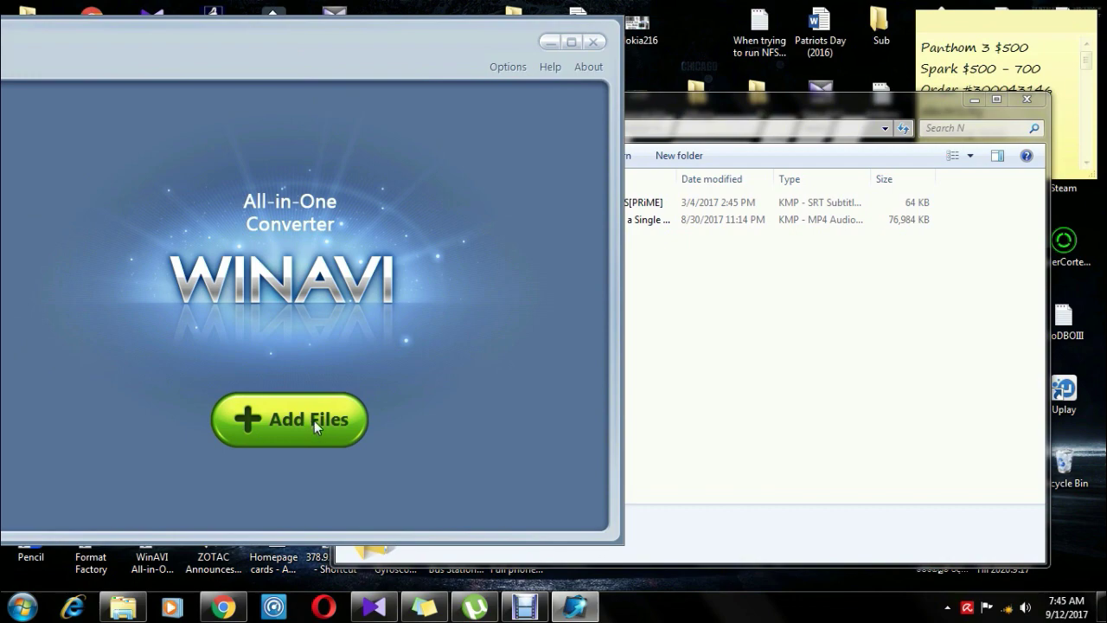
left_click(683, 333)
left_click(576, 222)
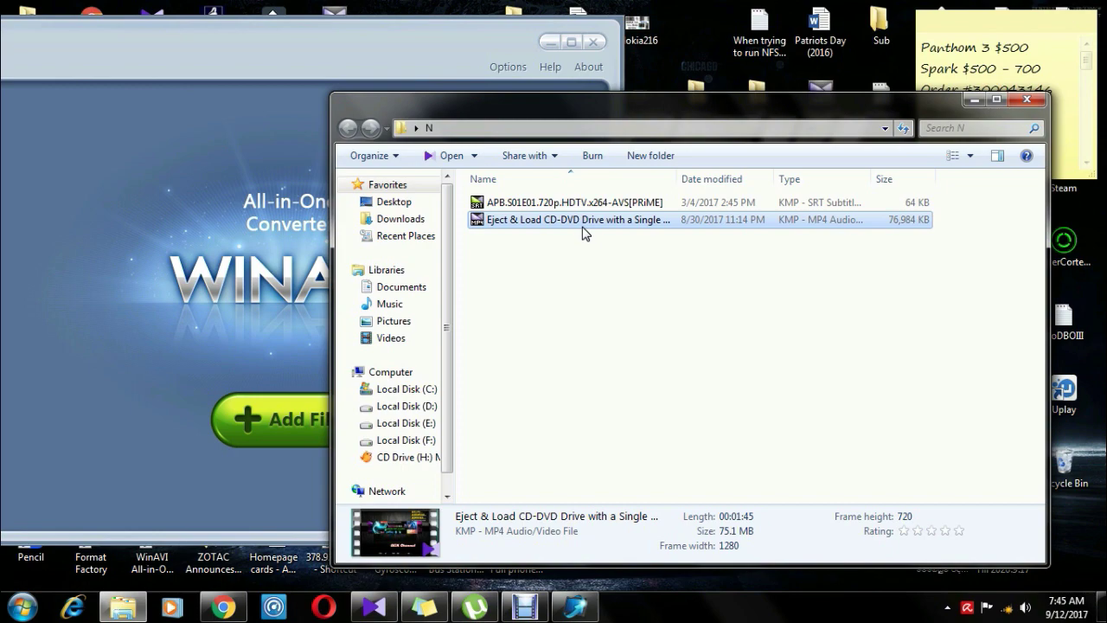
right_click(581, 227)
left_click(577, 225)
right_click(576, 221)
left_click(612, 254)
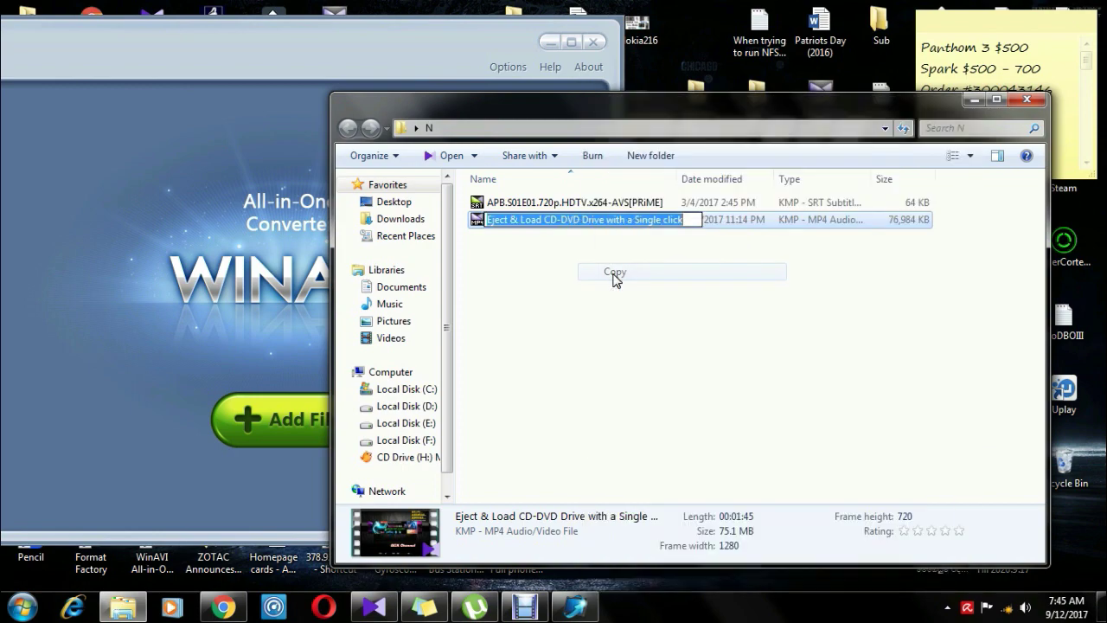
Rename the APB SRT subtitle file with the copied video name, Eject & Load CD-DVD Drive with a Single click.
left_click(596, 204)
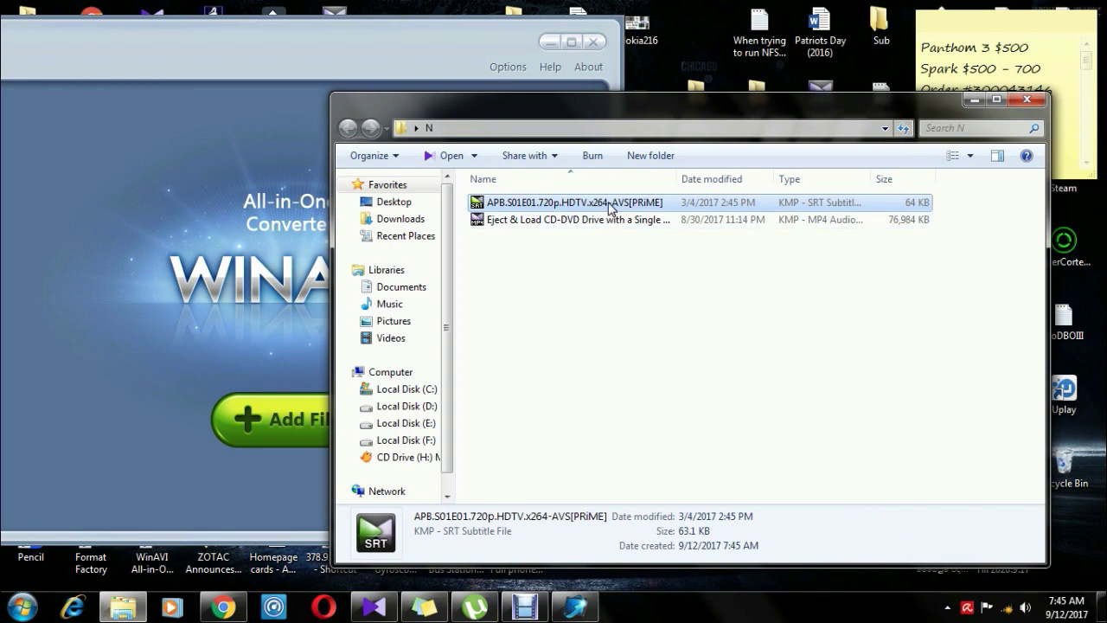
left_click(609, 203)
right_click(610, 205)
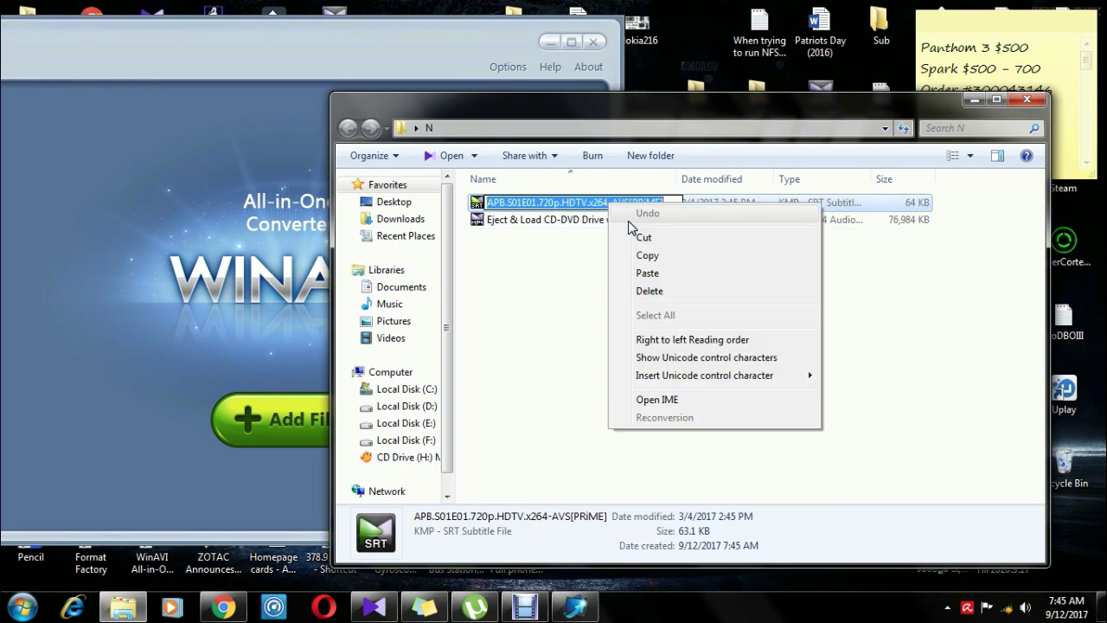
left_click(647, 273)
Switch folder N's file display to the Content view.
left_click(952, 156)
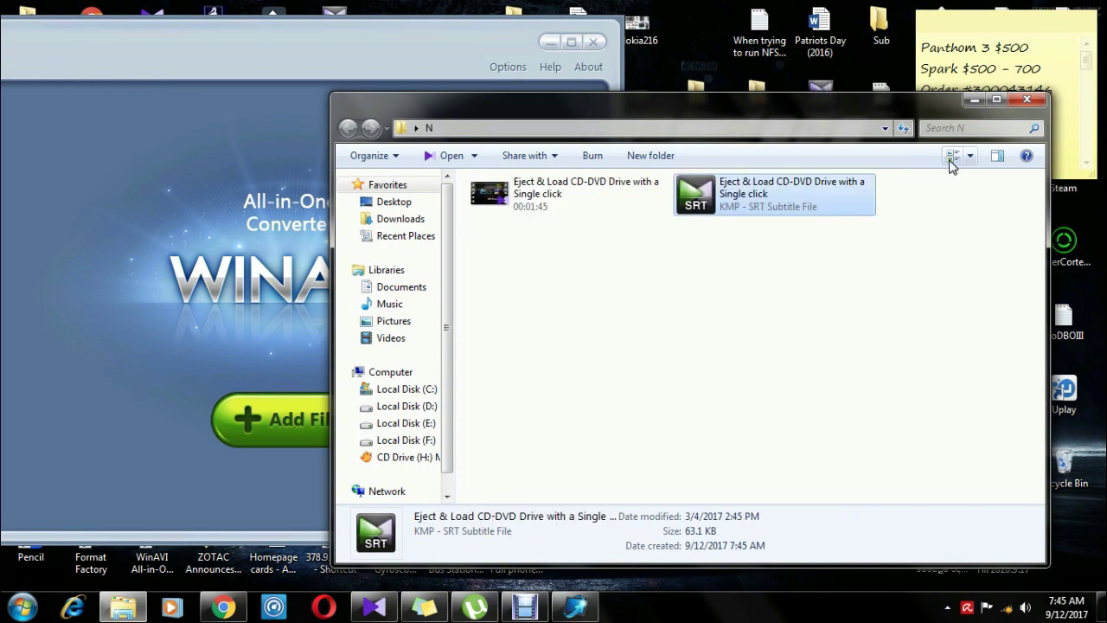
left_click(872, 284)
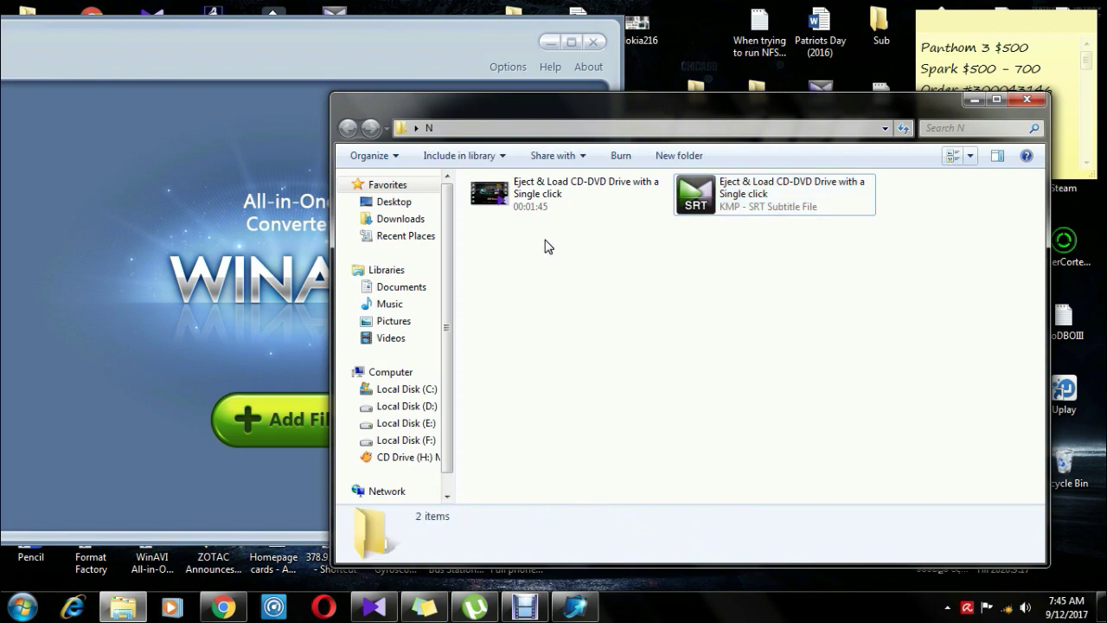
left_click(952, 156)
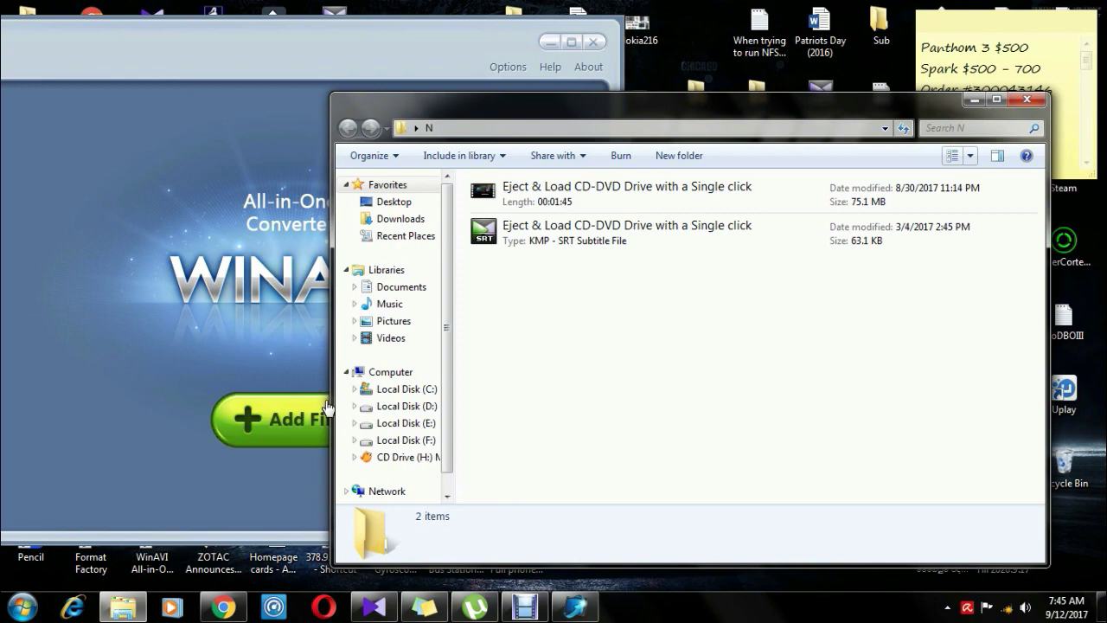
Start adding files in the WinAVI converter and browse to folder N on the Desktop.
left_click(297, 421)
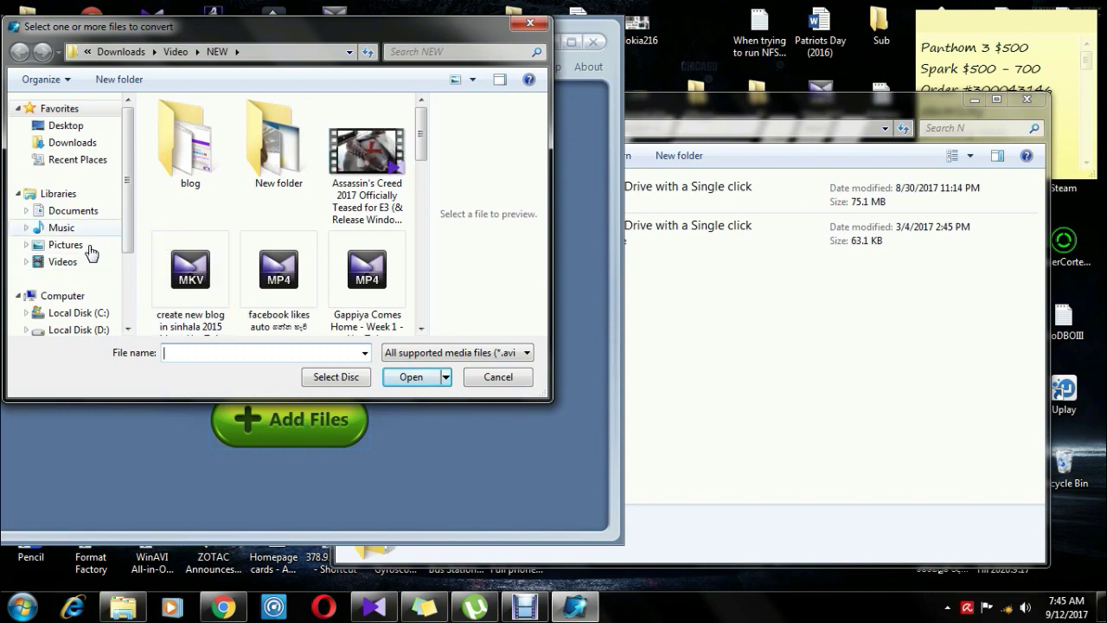
left_click(77, 127)
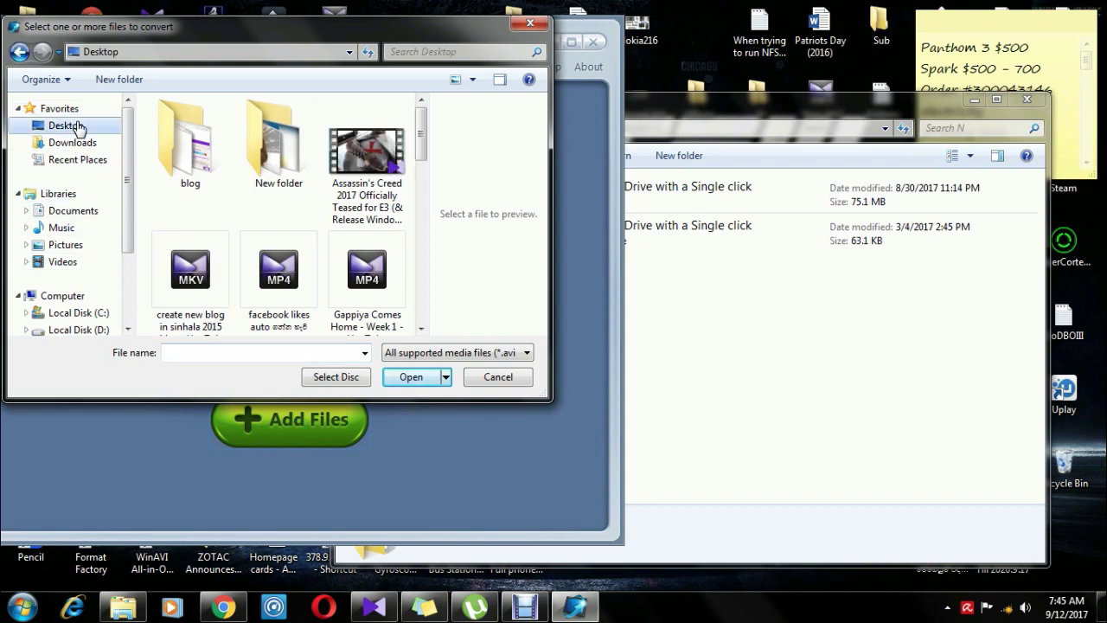
left_click(267, 183)
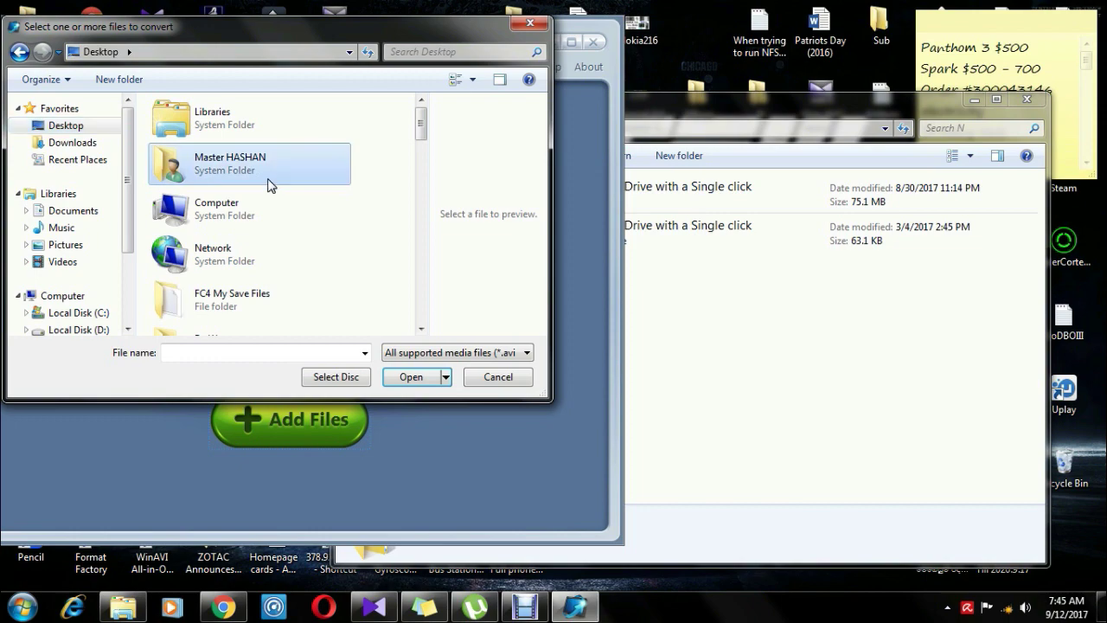
key("n")
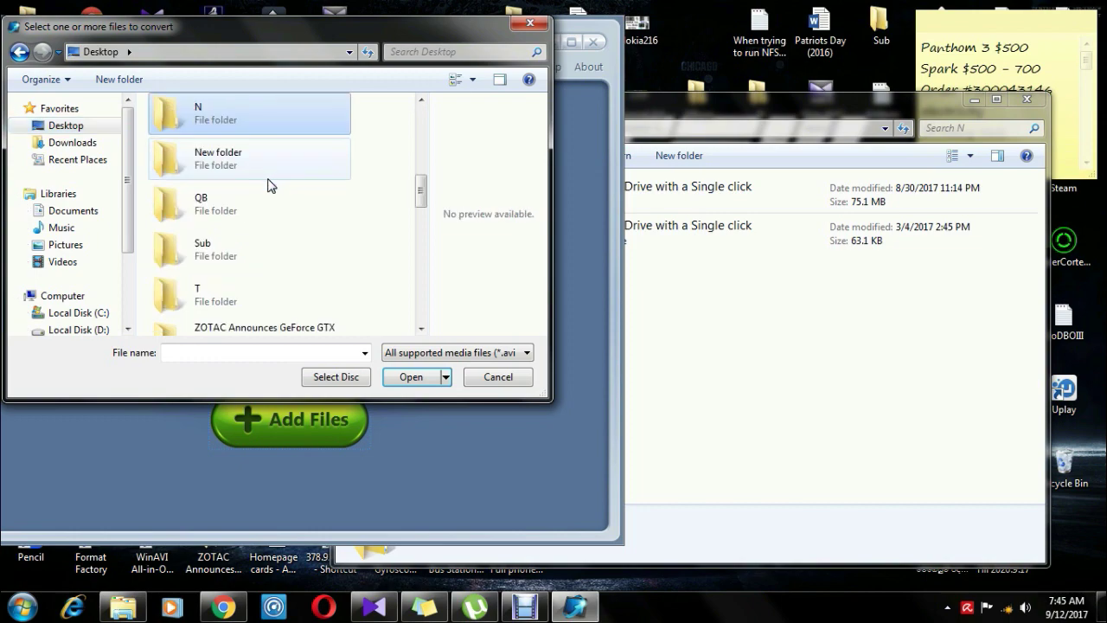
double_click(240, 119)
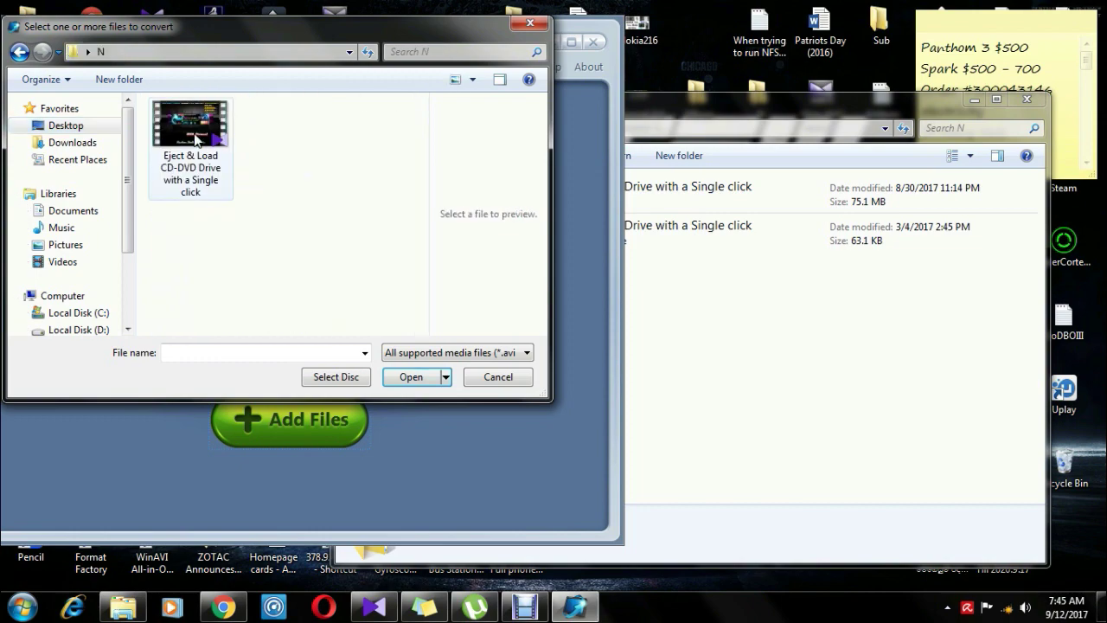
Add the Eject & Load CD-DVD Drive with a Single click video from folder N to the converter.
left_click(195, 141)
left_click(728, 122)
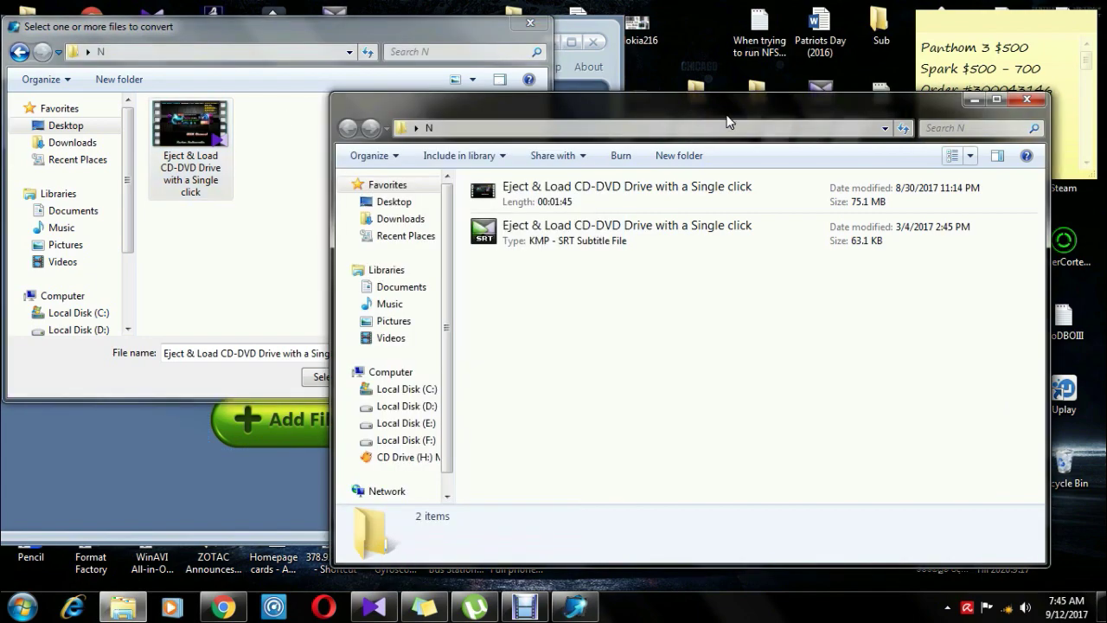
left_click(582, 198)
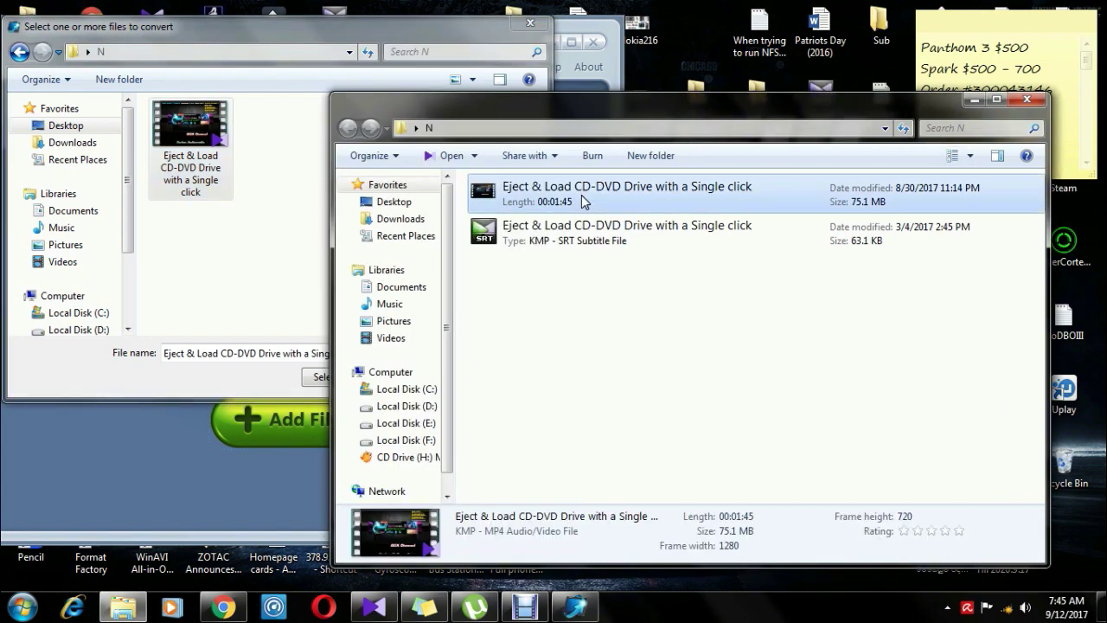
left_click_drag(581, 195, 200, 28)
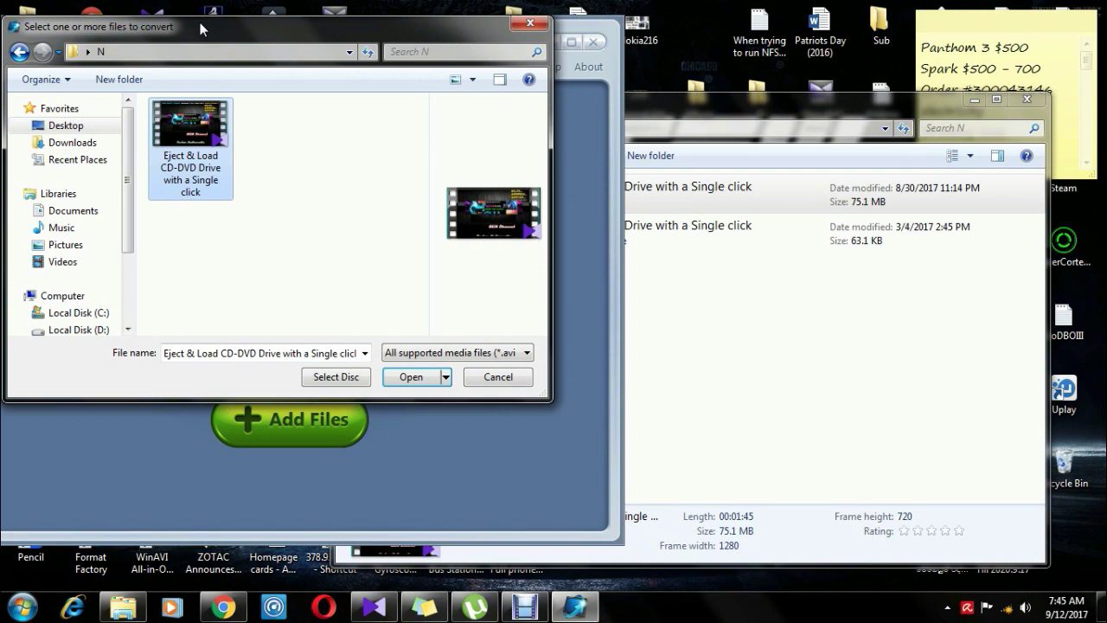
left_click(413, 379)
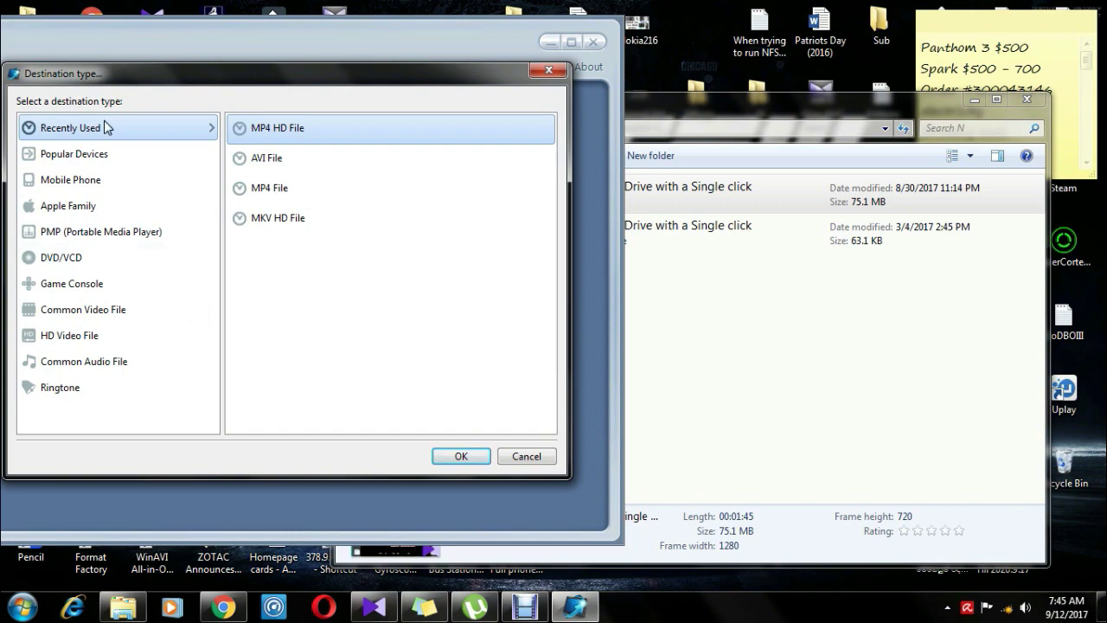
Look through the output formats offered by the destination type categories, from Popular Devices to Ringtone.
left_click(110, 154)
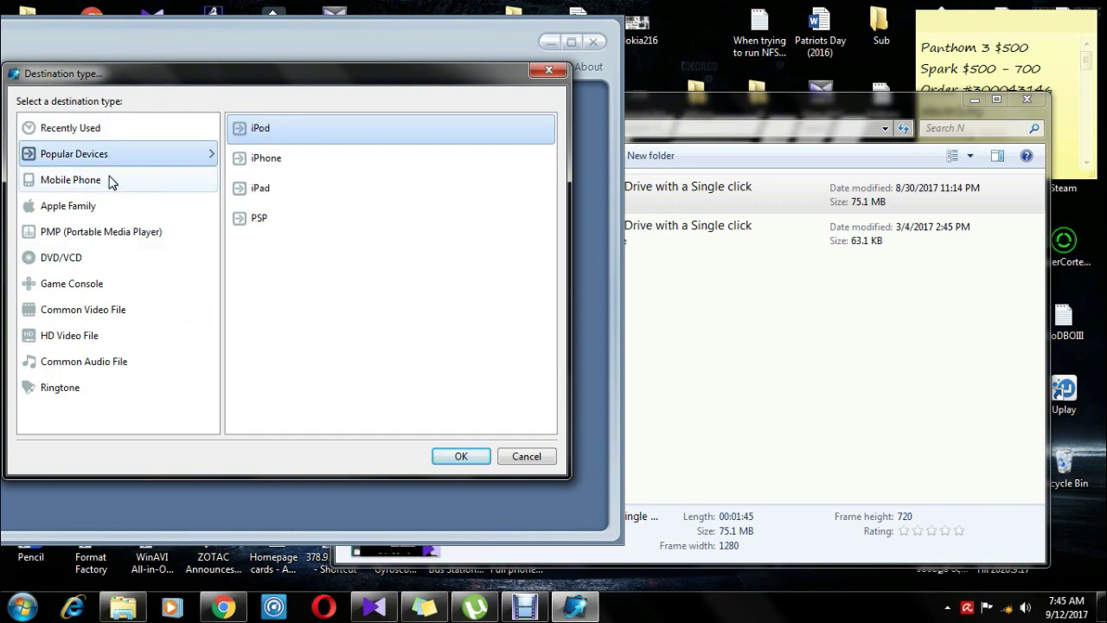
left_click(111, 204)
left_click(111, 257)
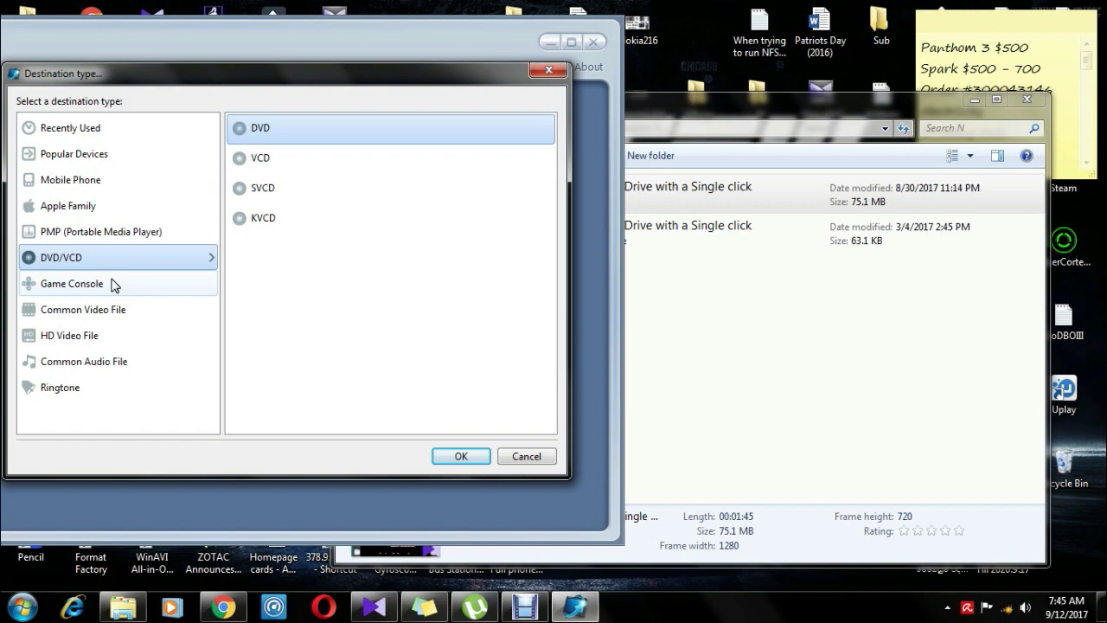
left_click(111, 284)
left_click(121, 311)
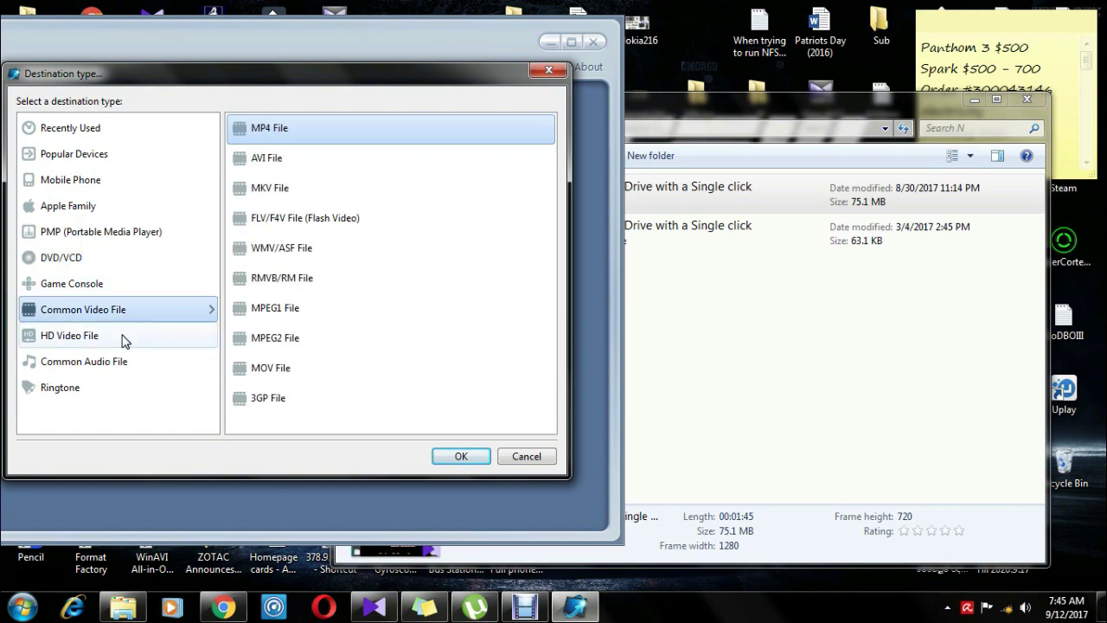
left_click(122, 337)
left_click(139, 363)
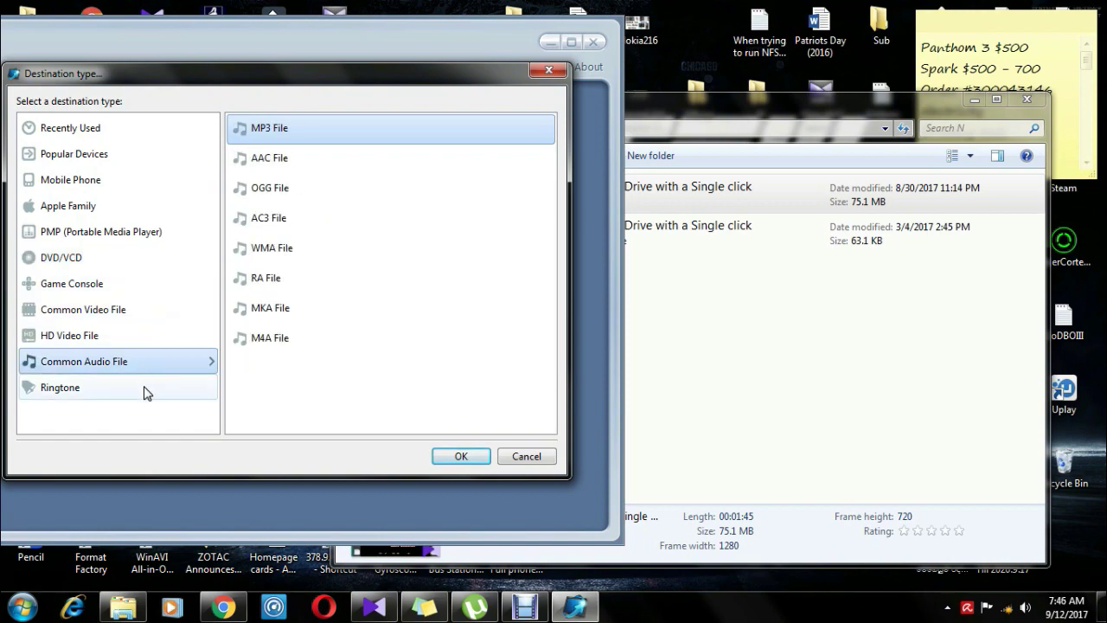
left_click(144, 391)
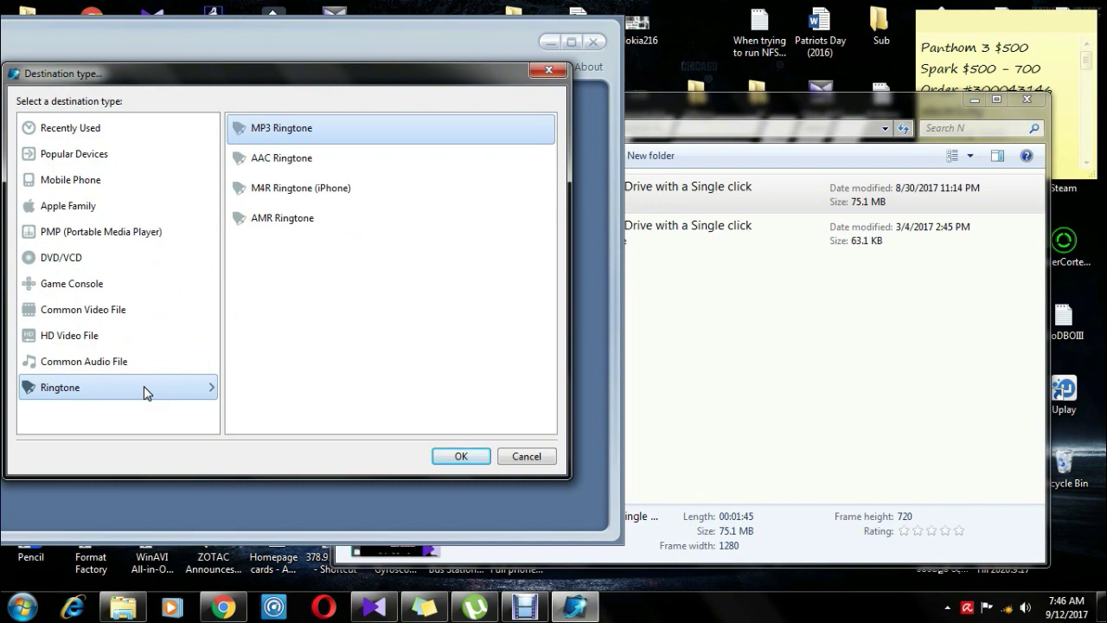
Choose MP4 HD File from the HD Video File category as the destination type for the added video.
left_click(103, 338)
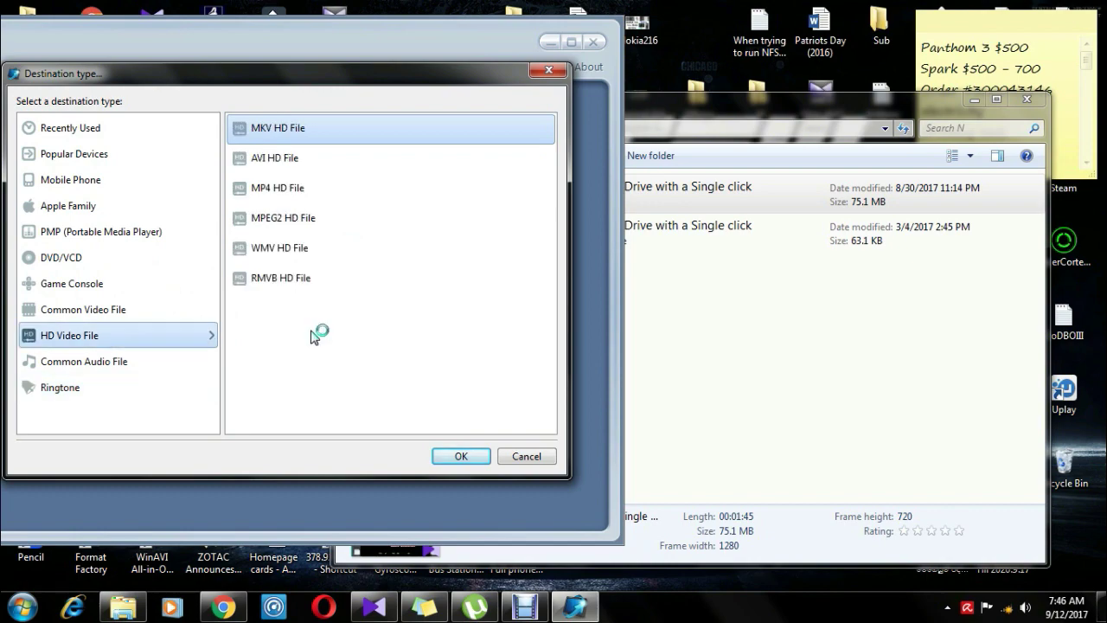
left_click(297, 187)
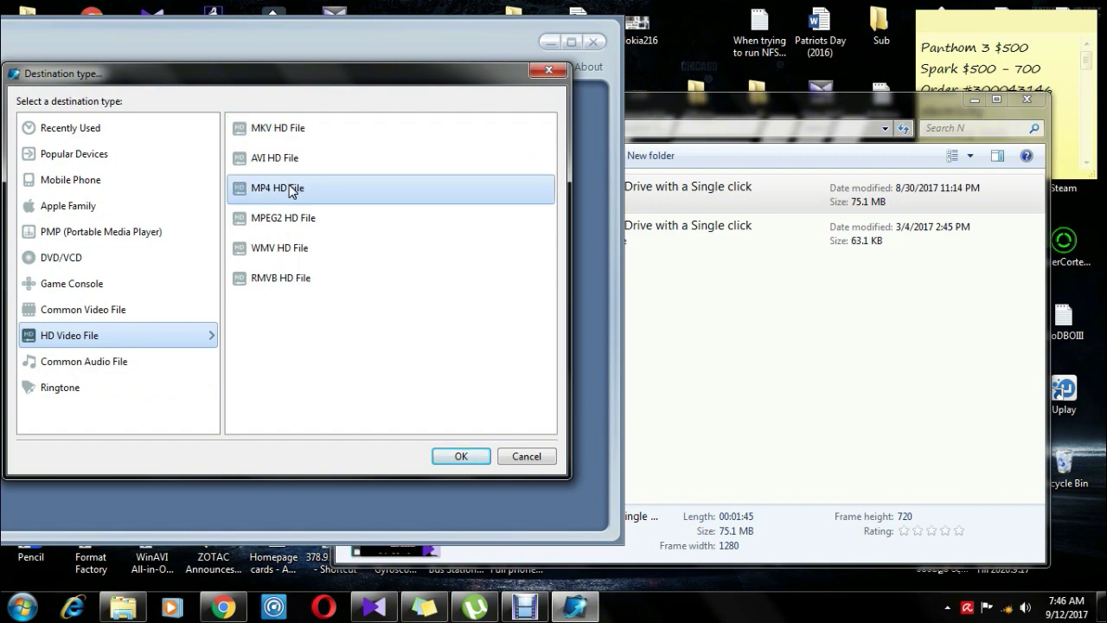
left_click(465, 457)
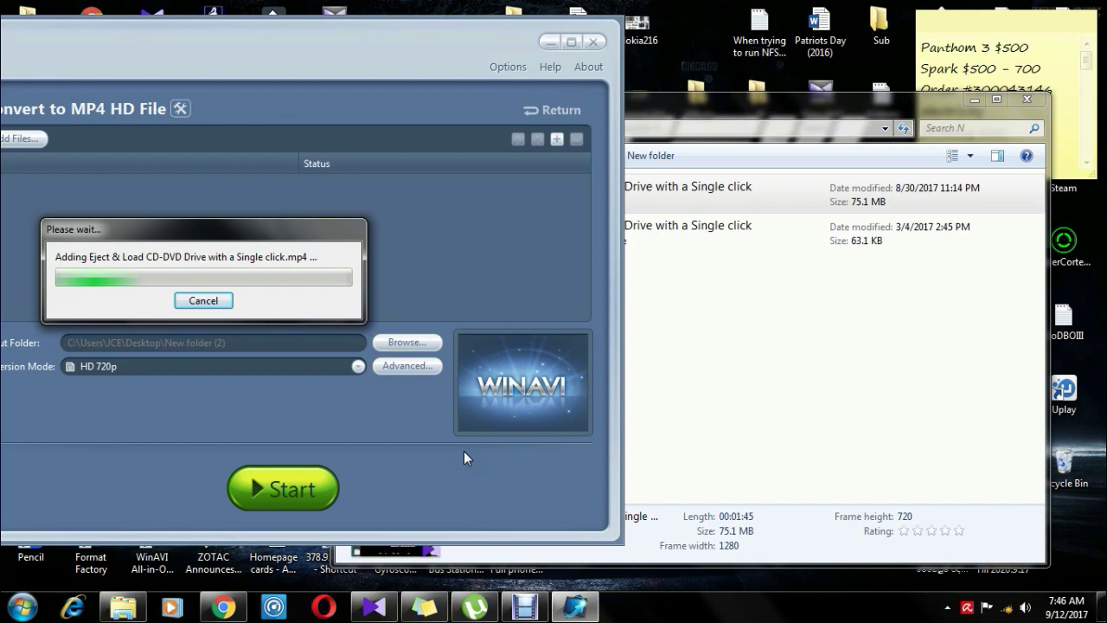
Bring more of the converter window into view and set the conversion mode to HD 720p.
left_click_drag(264, 51, 407, 54)
left_click(410, 186)
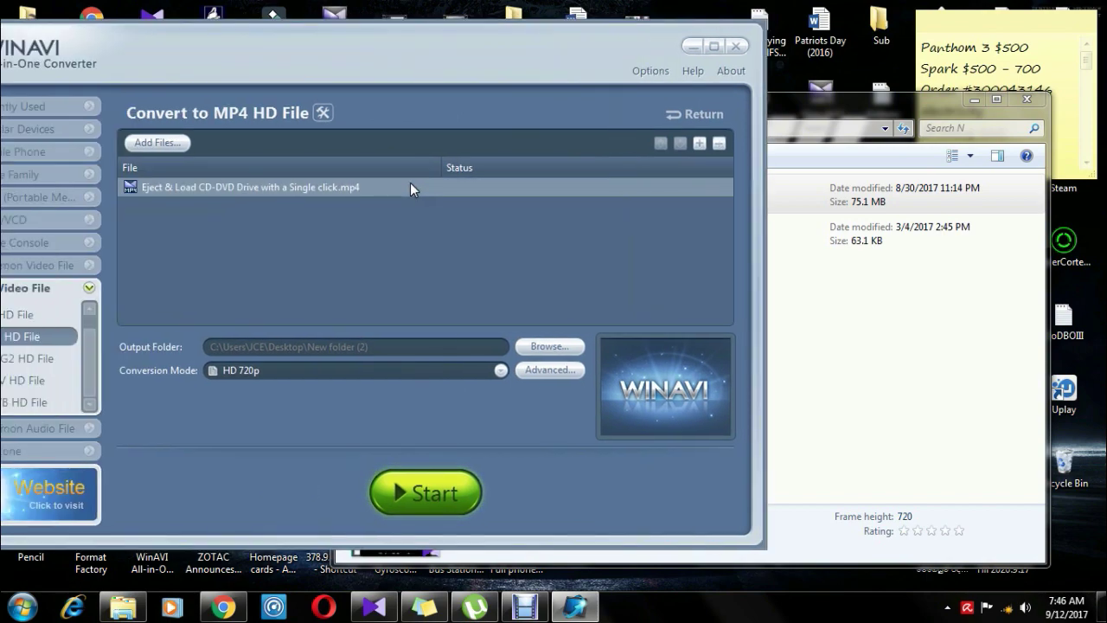
left_click(338, 235)
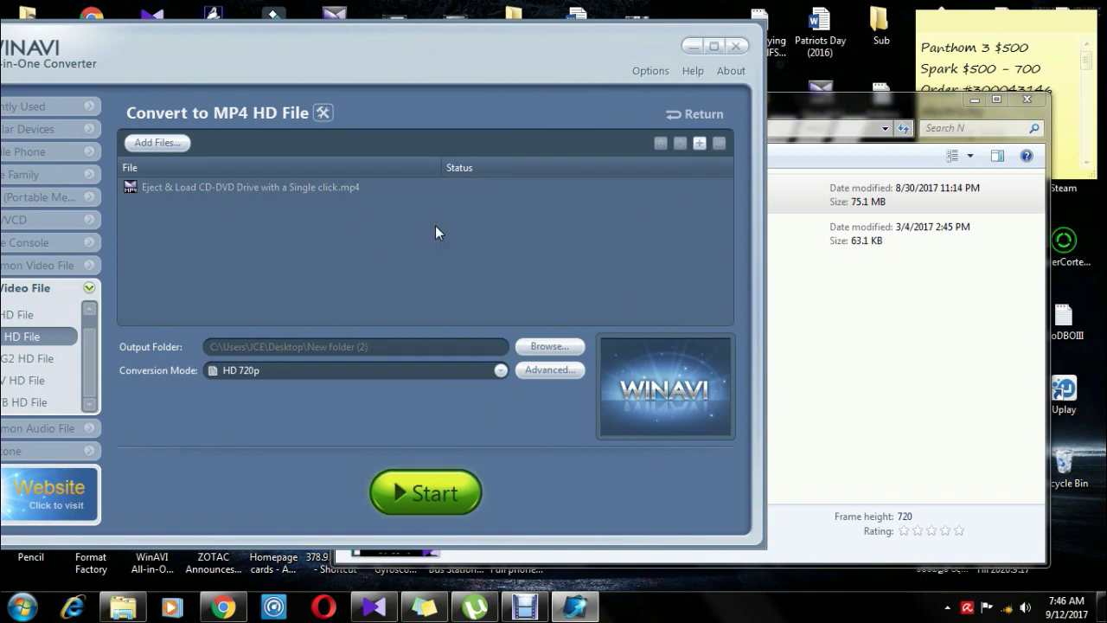
left_click(500, 370)
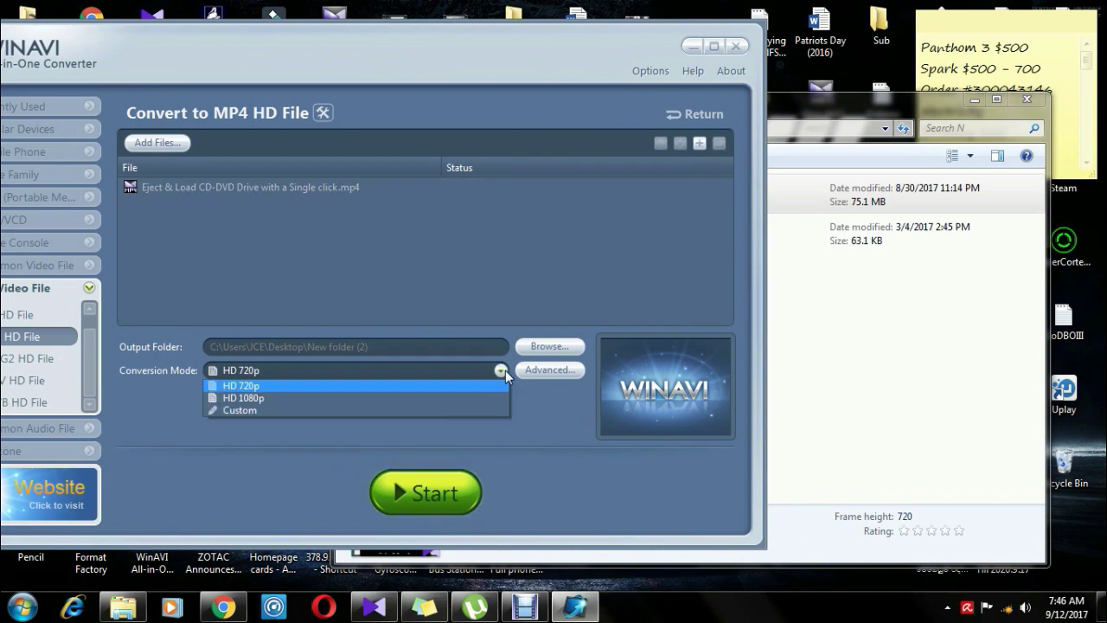
left_click(451, 385)
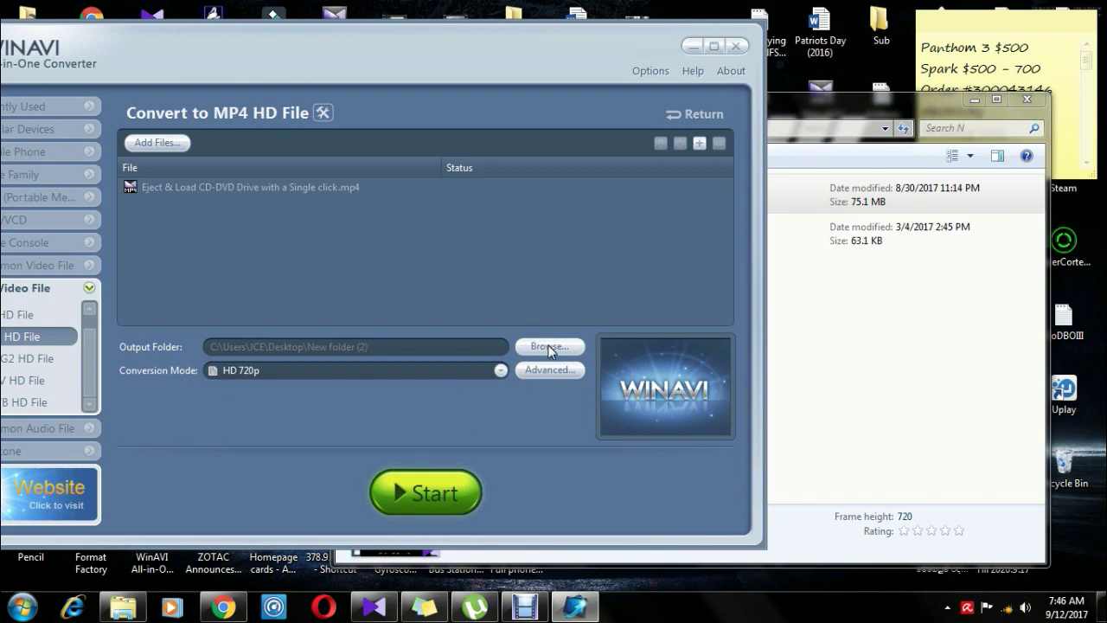
left_click(434, 351)
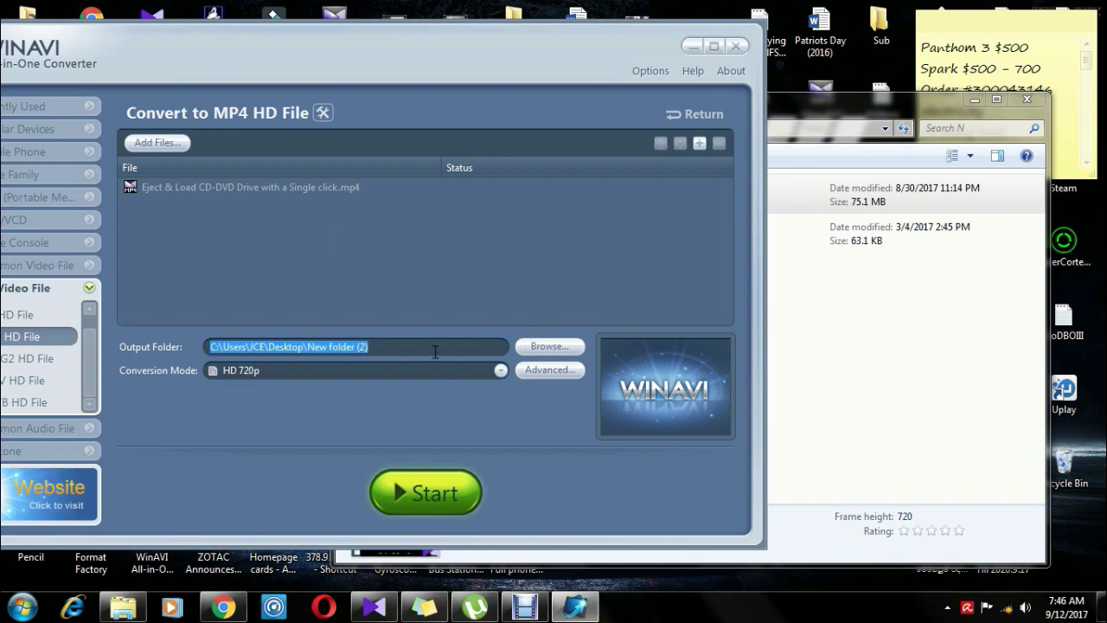
left_click(435, 351)
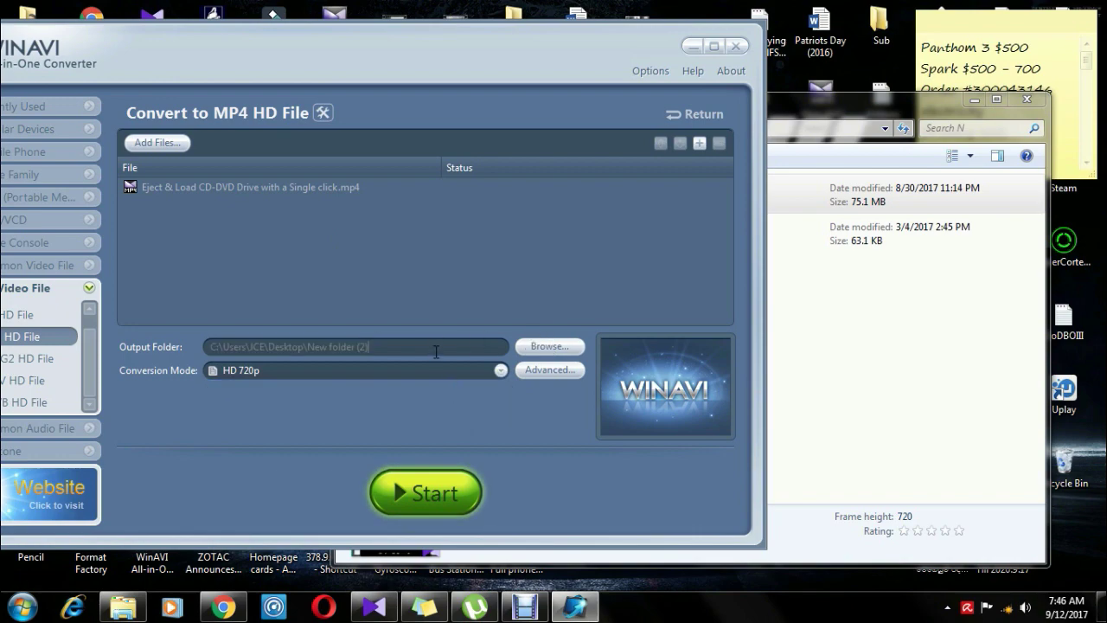
left_click(550, 346)
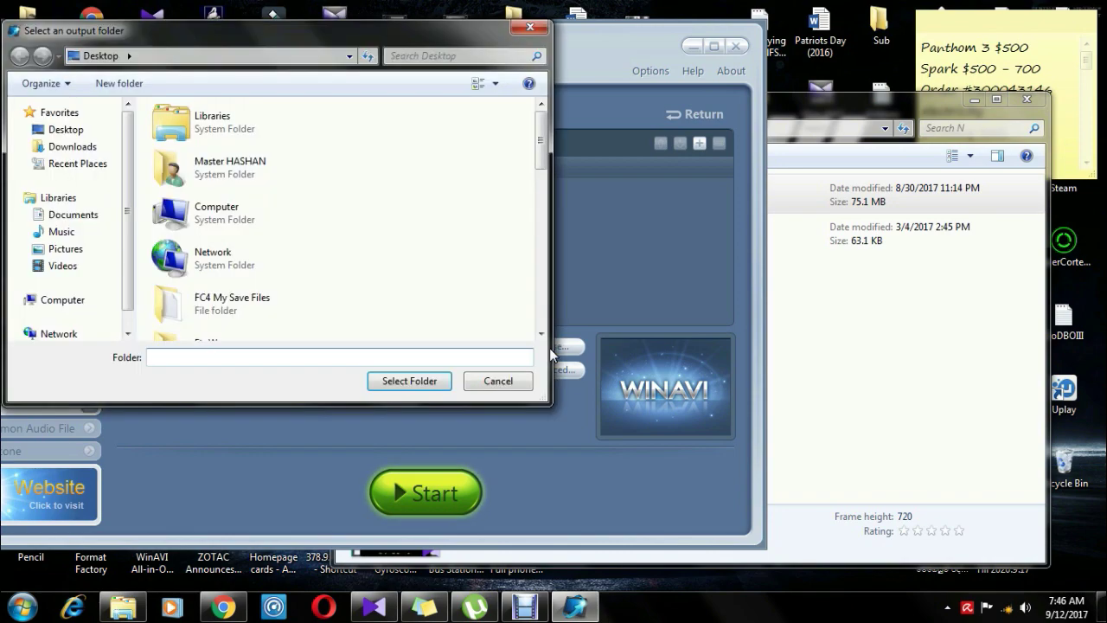
key("Escape")
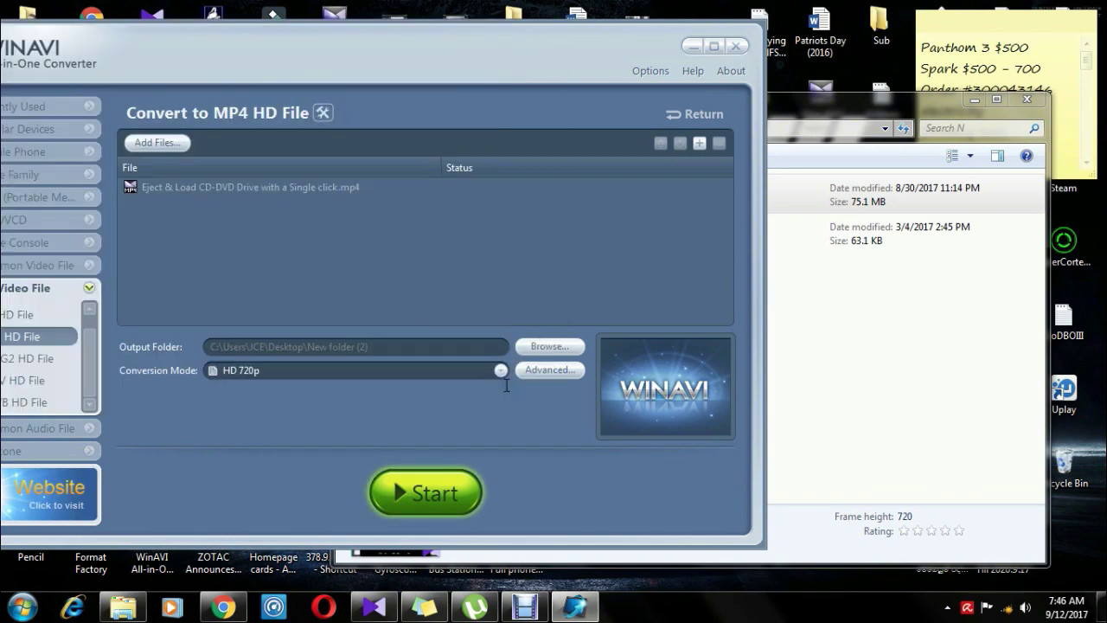
Start converting the video to MP4 HD and turn on the conversion preview.
left_click(457, 487)
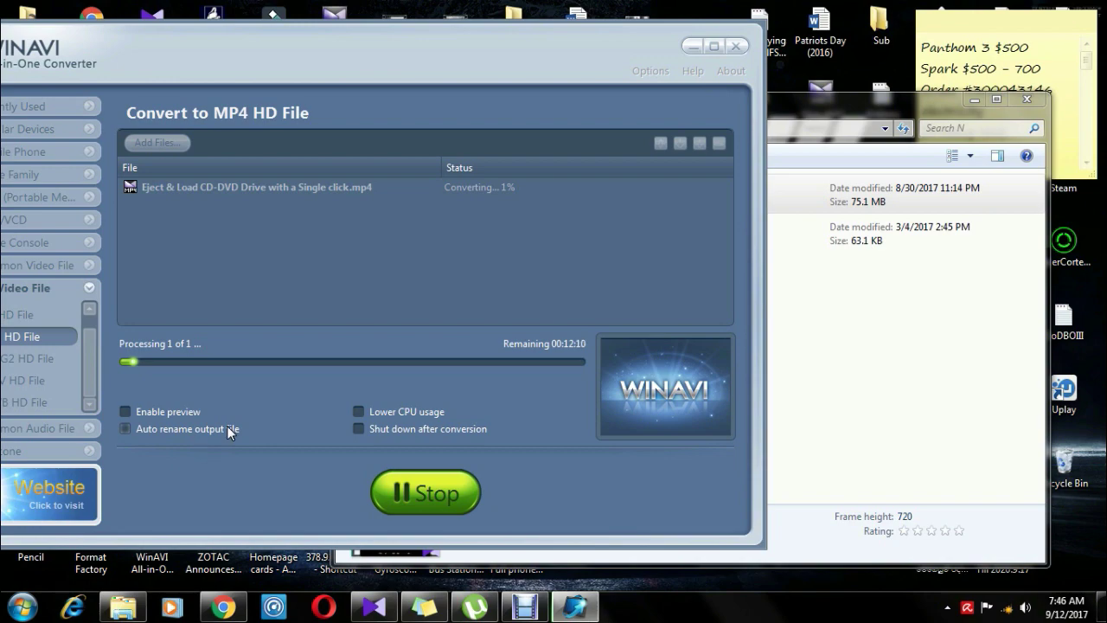
left_click(177, 413)
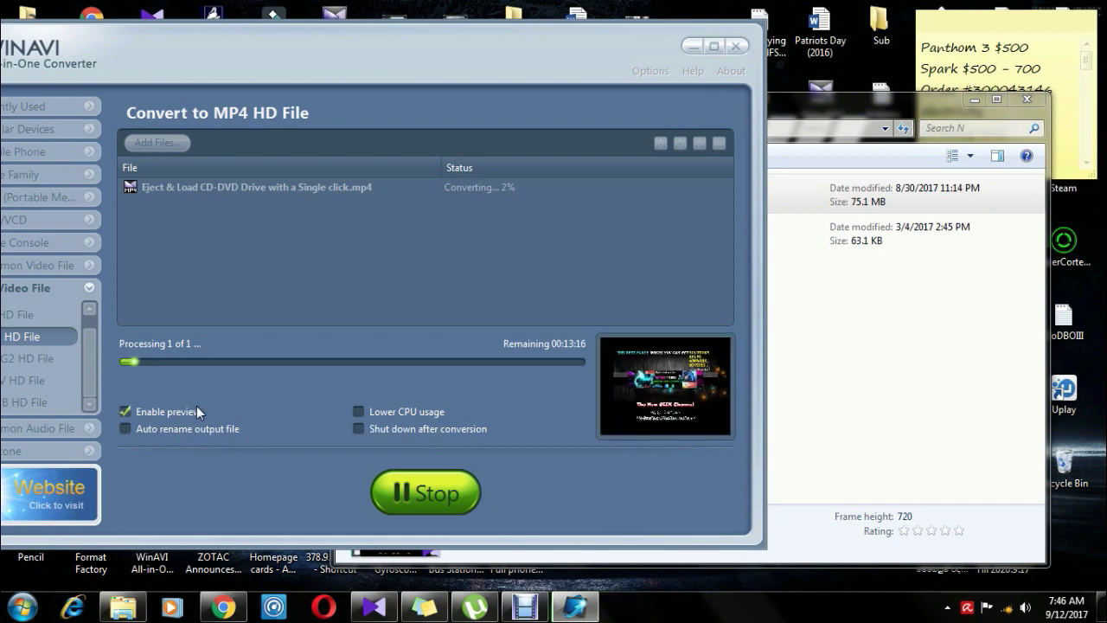
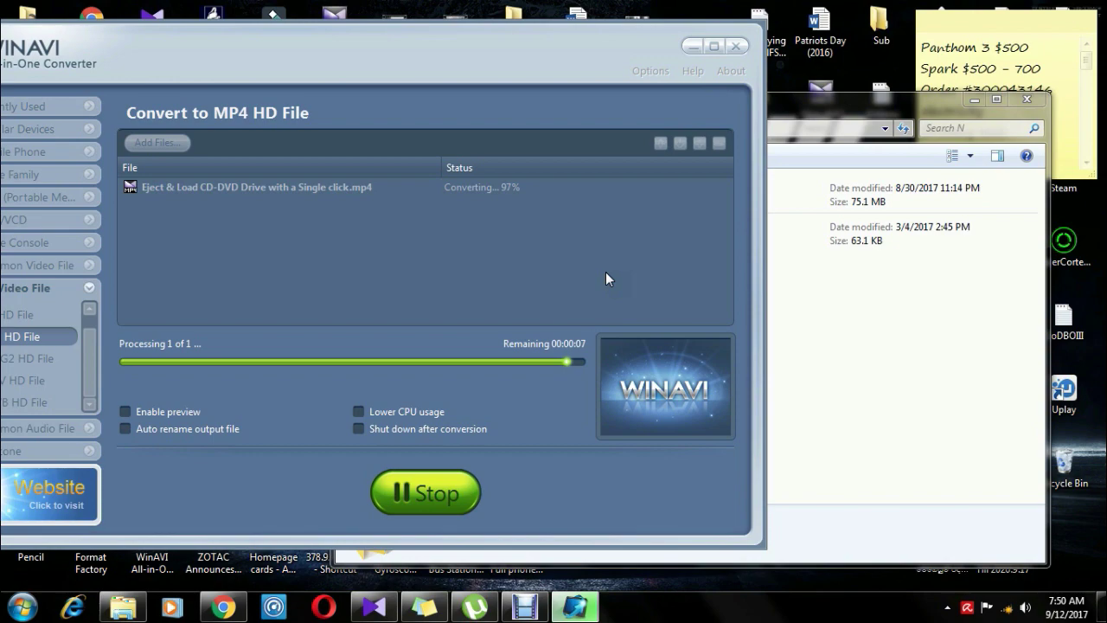
left_click(175, 415)
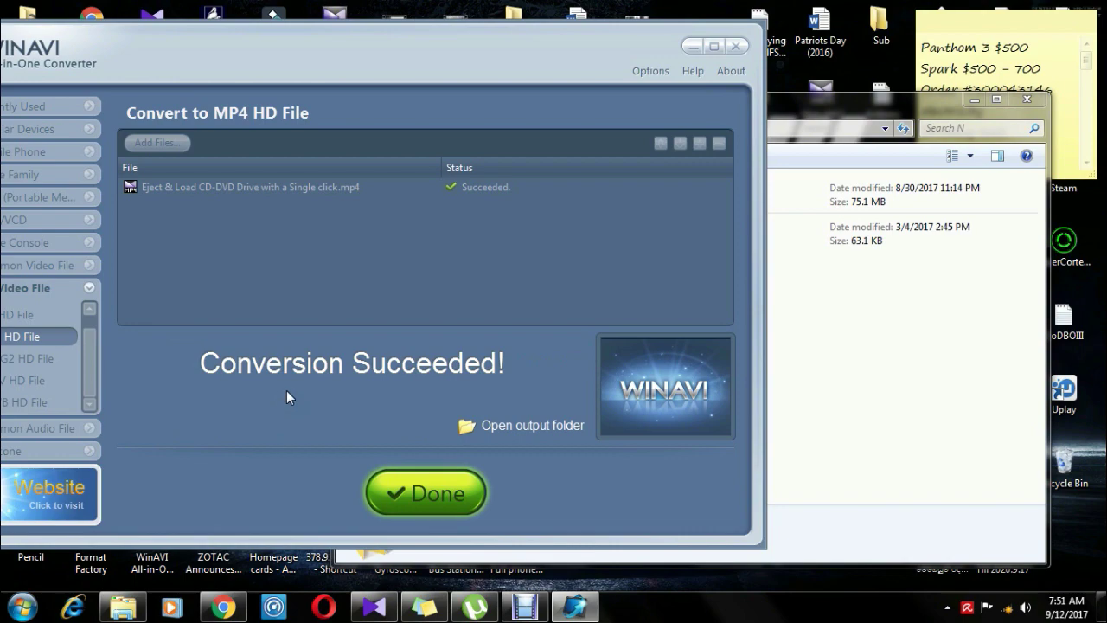
Play the converted video in the output folder from its beginning to check the subtitles, and close the player and folder.
left_click(522, 435)
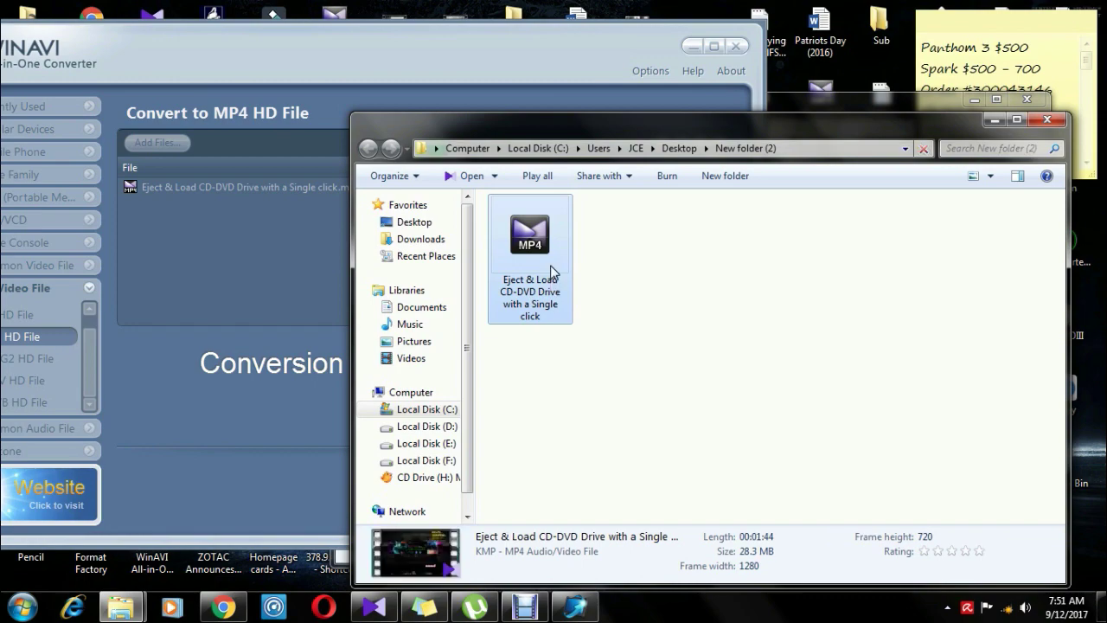
right_click(550, 265)
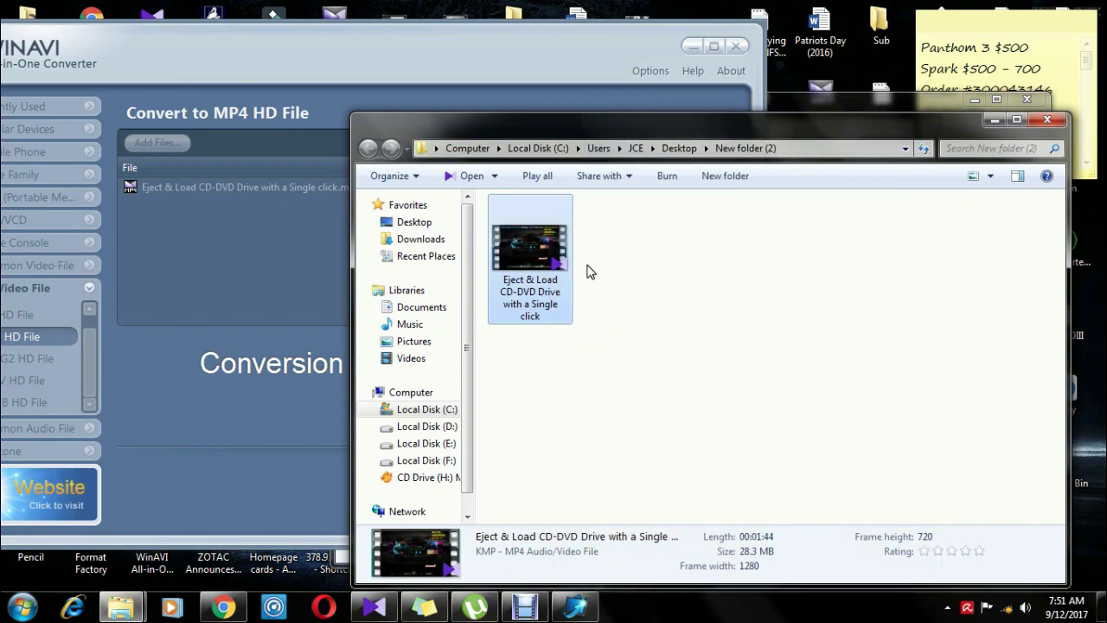
key("Return")
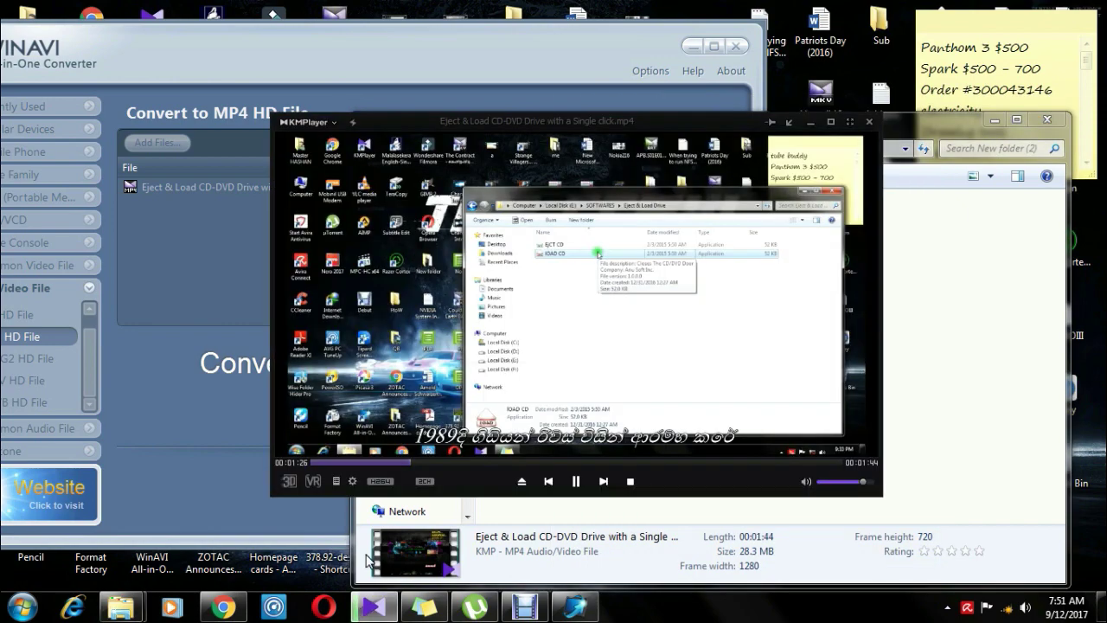
left_click(314, 463)
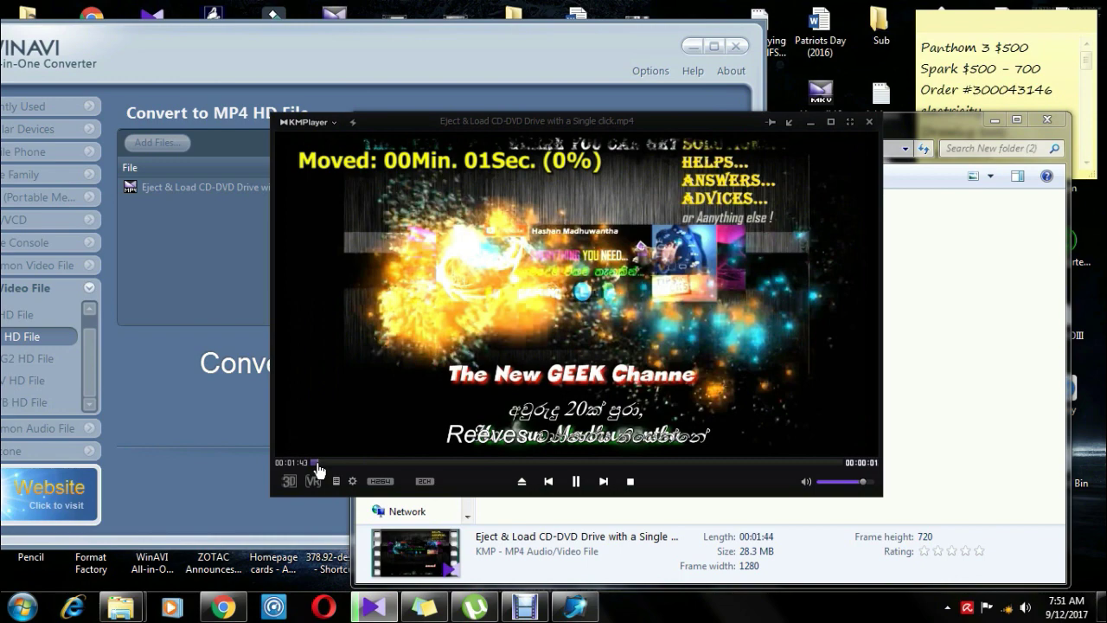
left_click(316, 463)
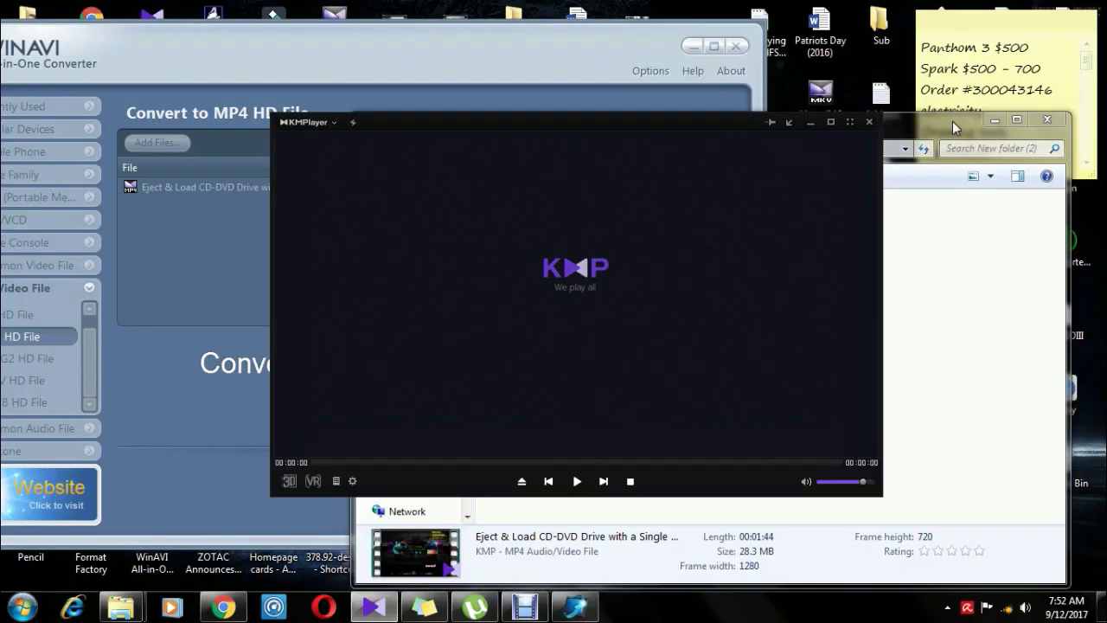
left_click(871, 121)
left_click(871, 122)
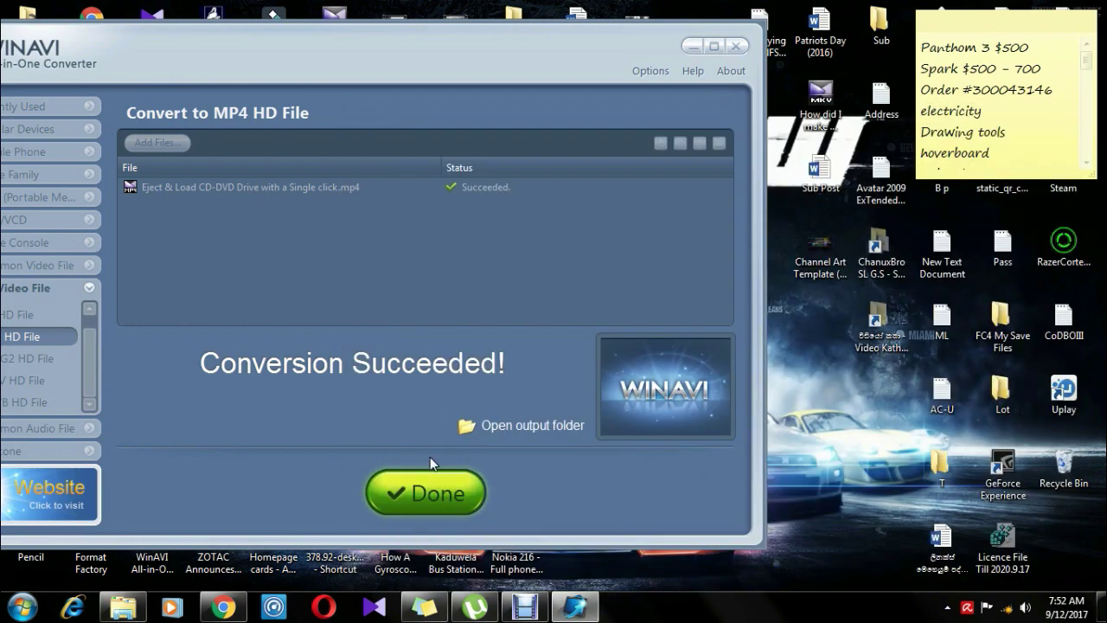
Finish the completed conversion job and move the converter window fully onto the screen.
left_click(432, 505)
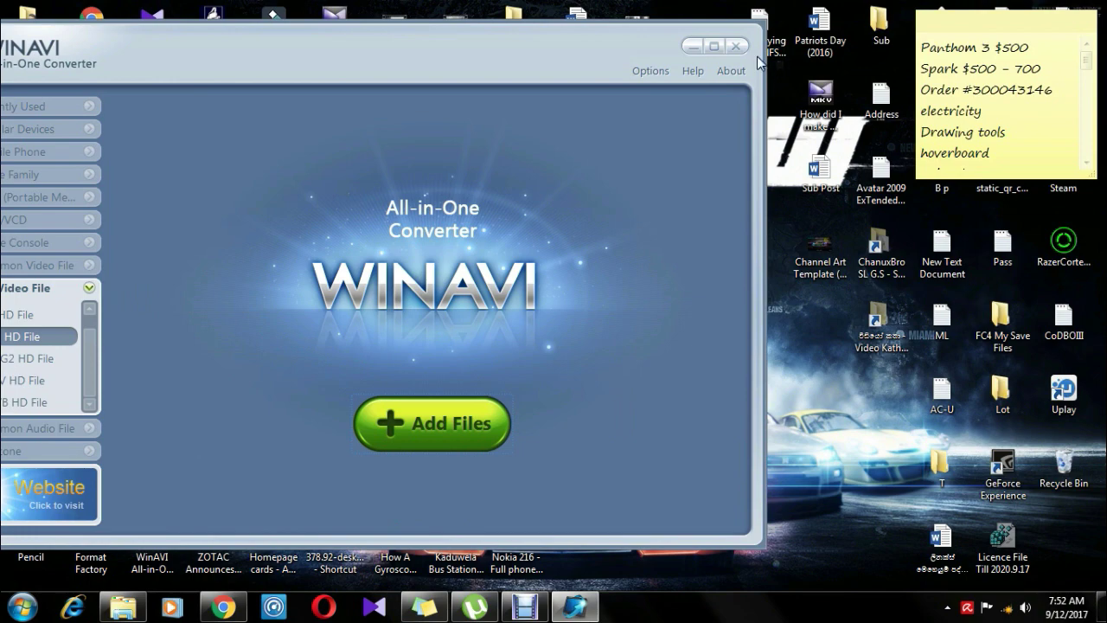
left_click_drag(616, 43, 793, 68)
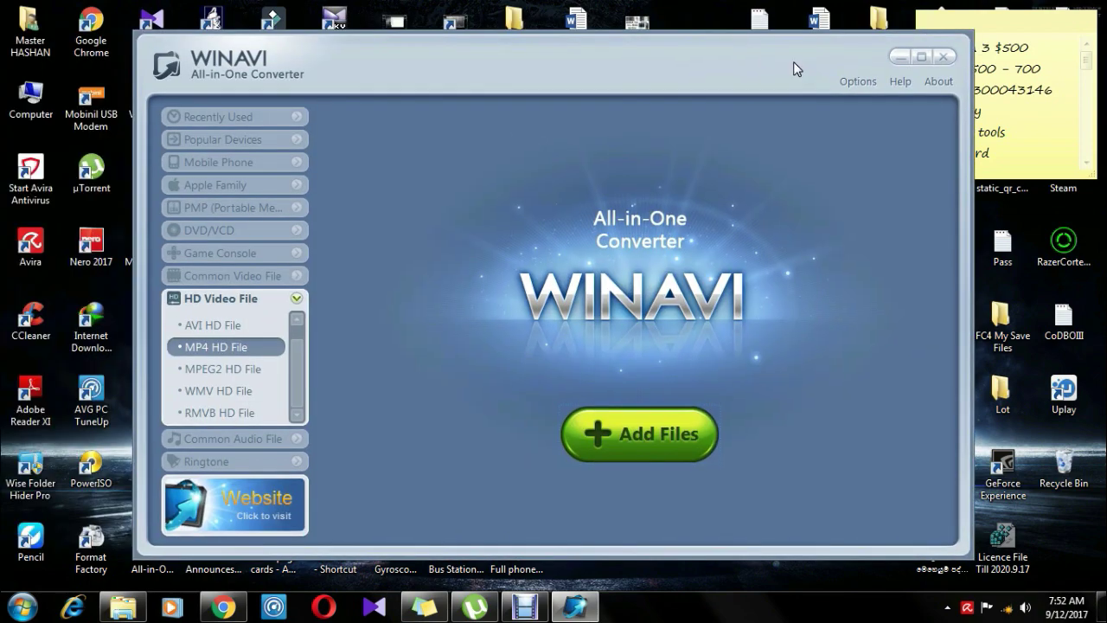